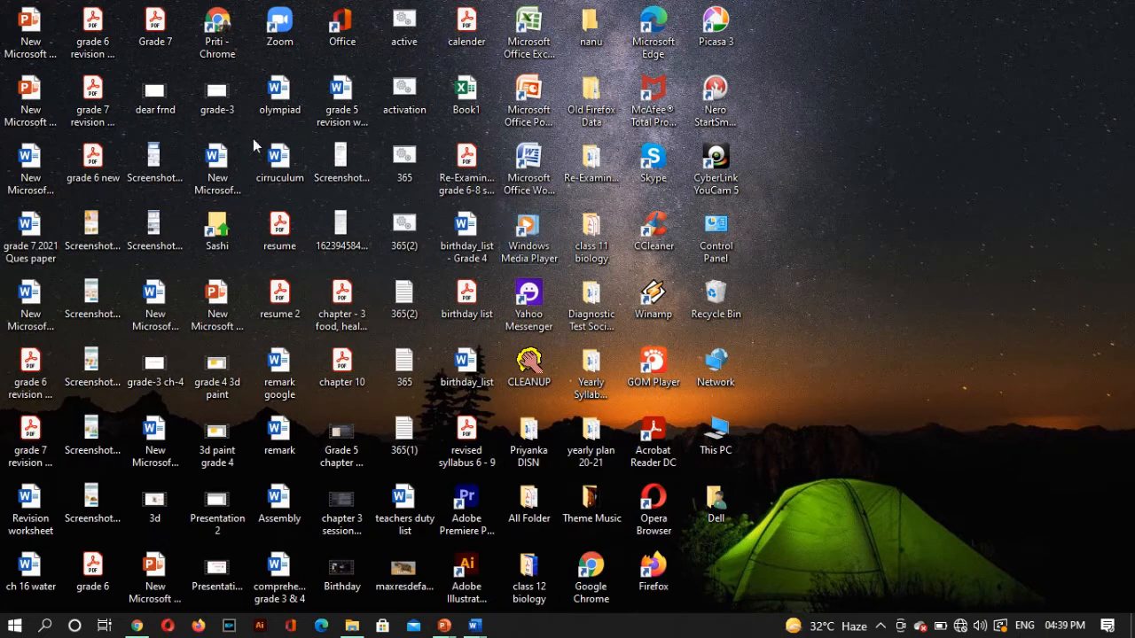
pyautogui.rightClick(879, 298)
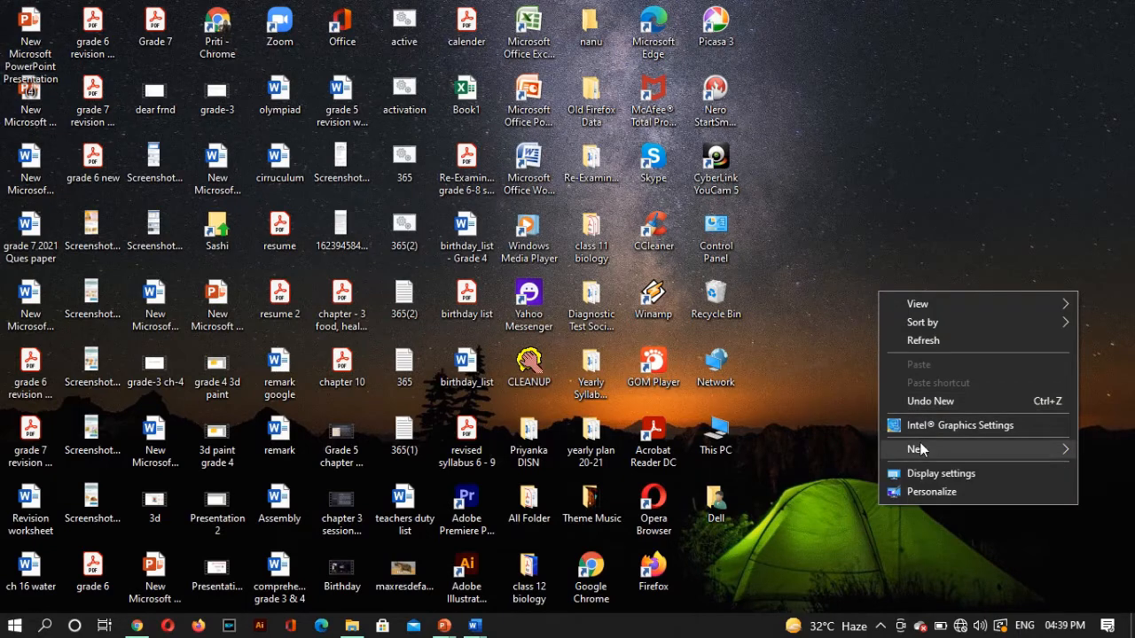
pyautogui.moveTo(919, 446)
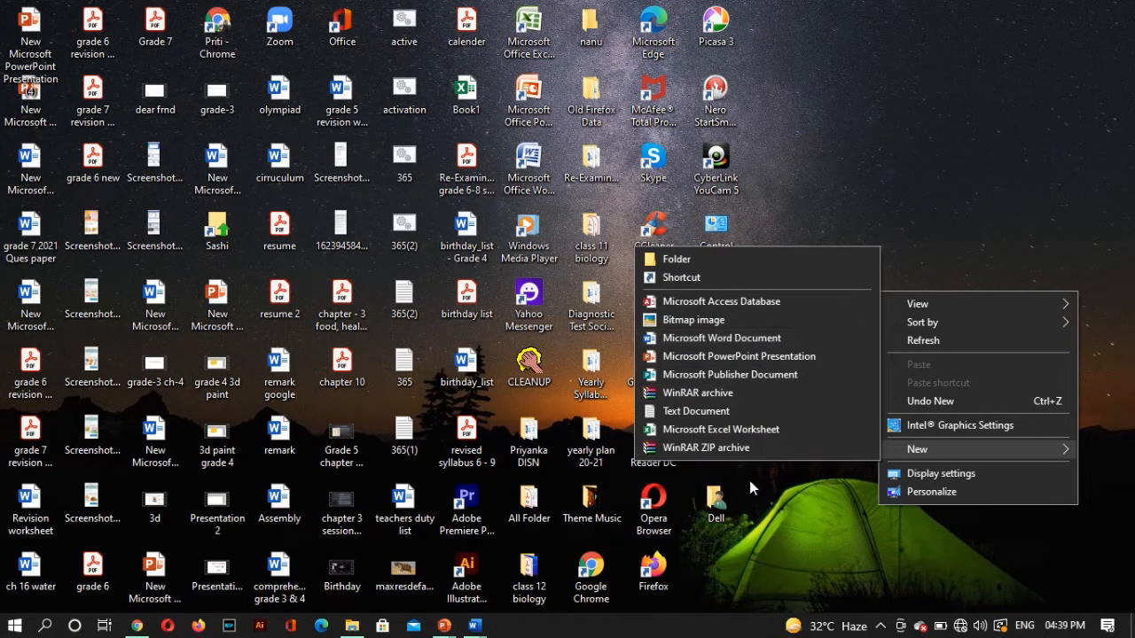
pyautogui.click(798, 509)
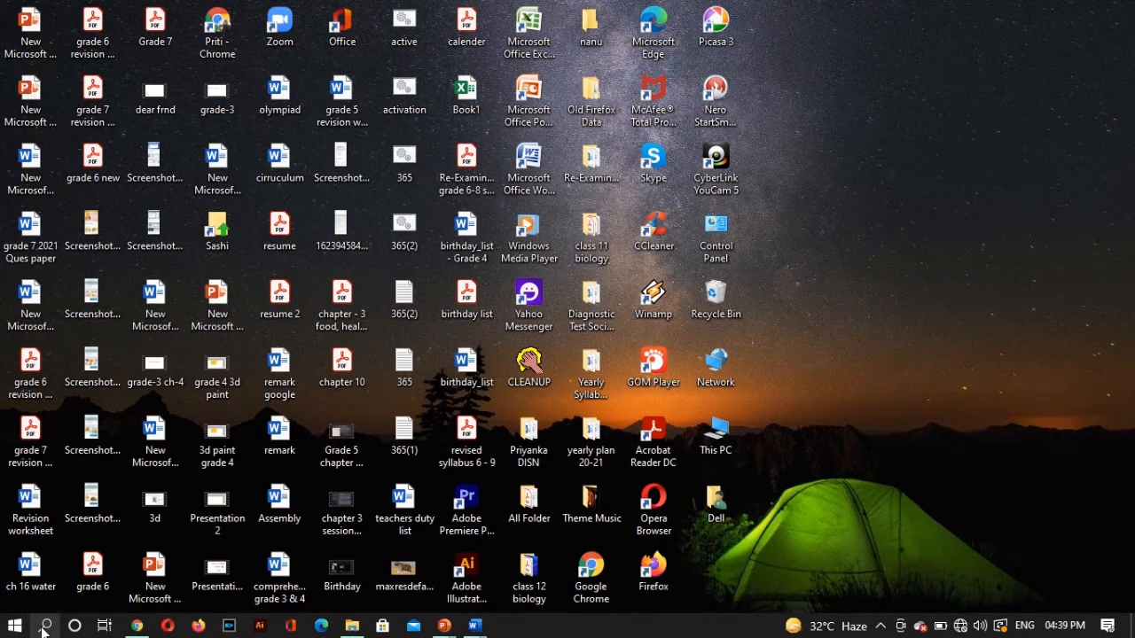
# Search the system for "word", launch Word and create a blank document in a maximized window.
pyautogui.click(45, 627)
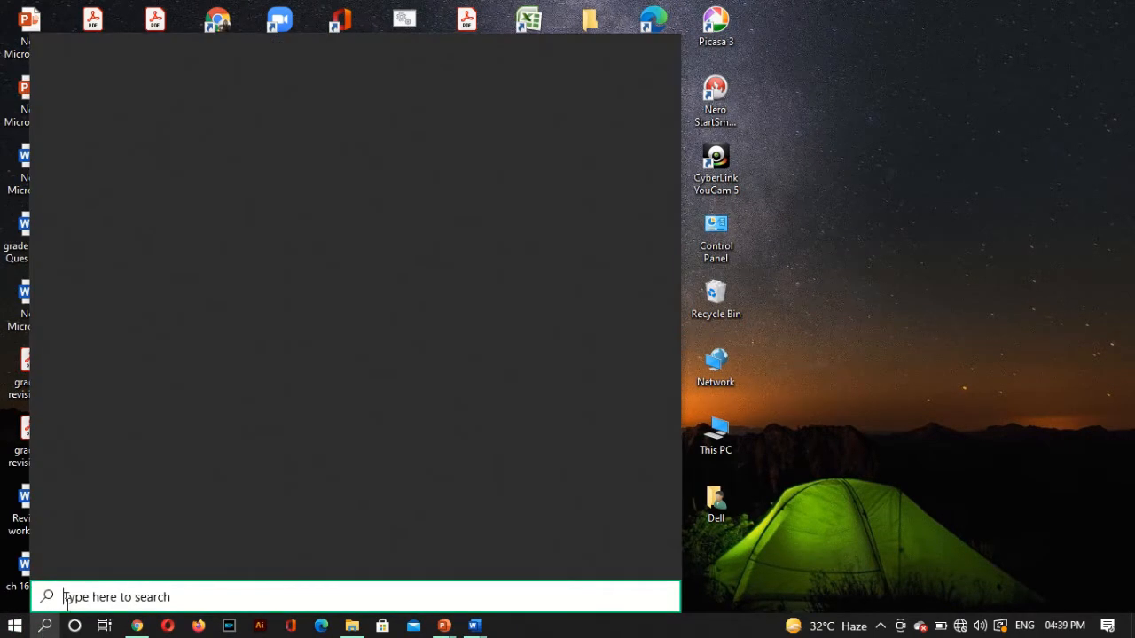
pyautogui.write('w')
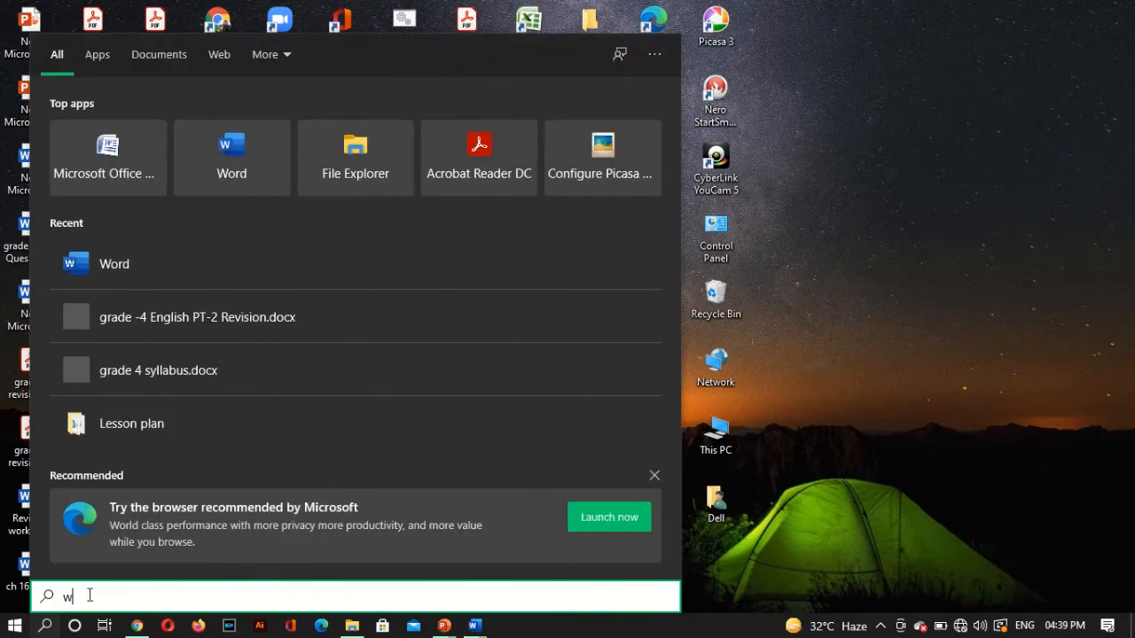
pyautogui.write('ord')
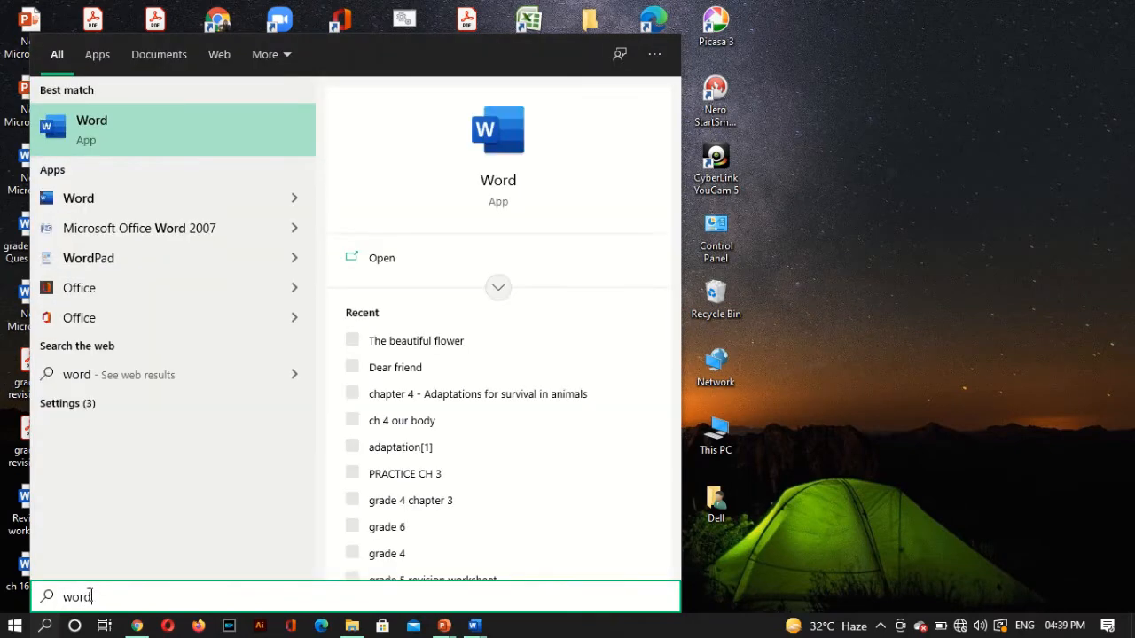
pyautogui.click(494, 149)
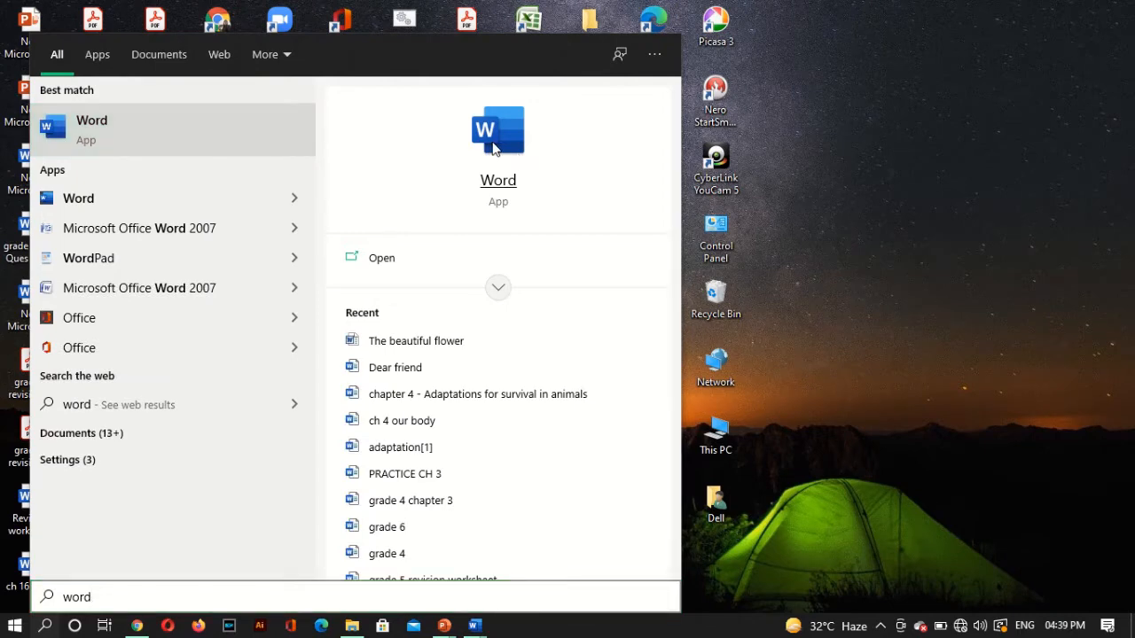
pyautogui.click(494, 149)
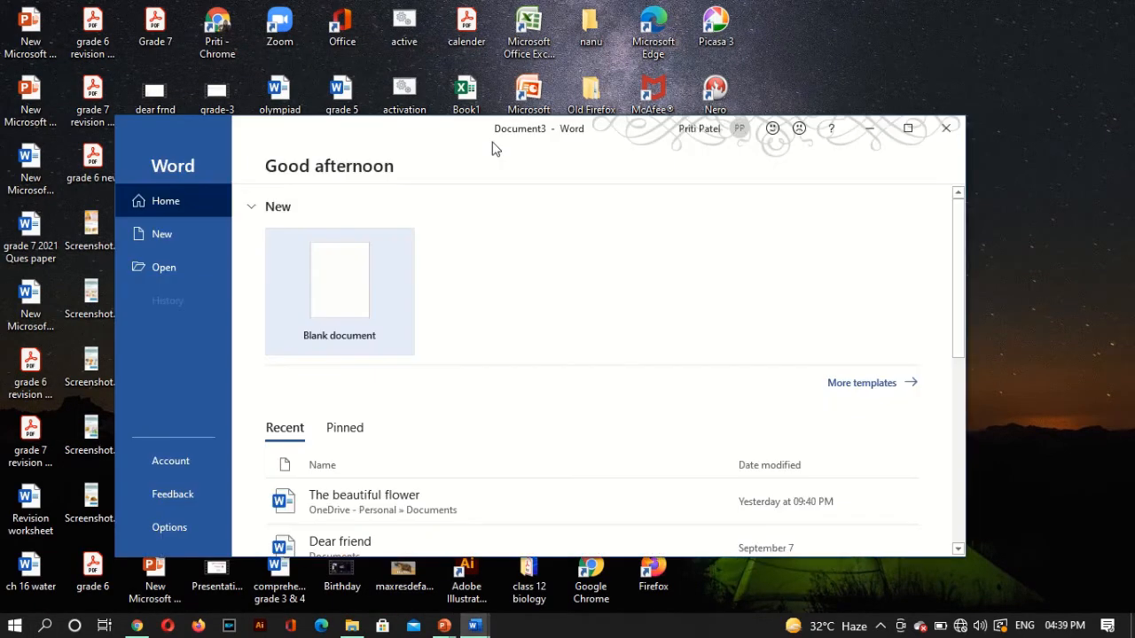
pyautogui.click(325, 276)
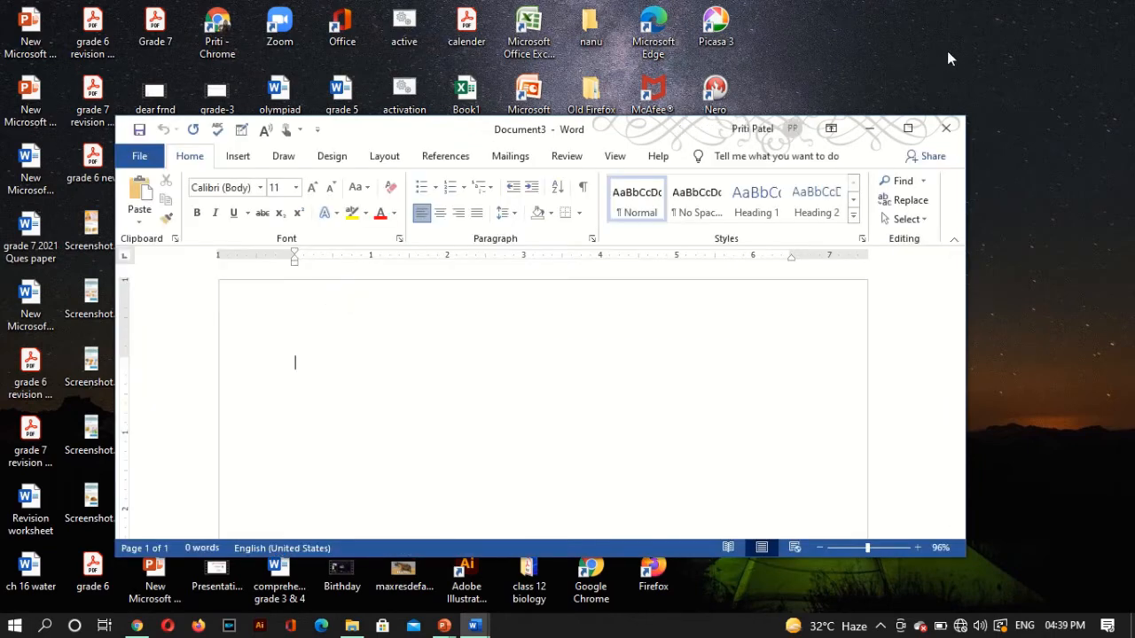
pyautogui.click(907, 131)
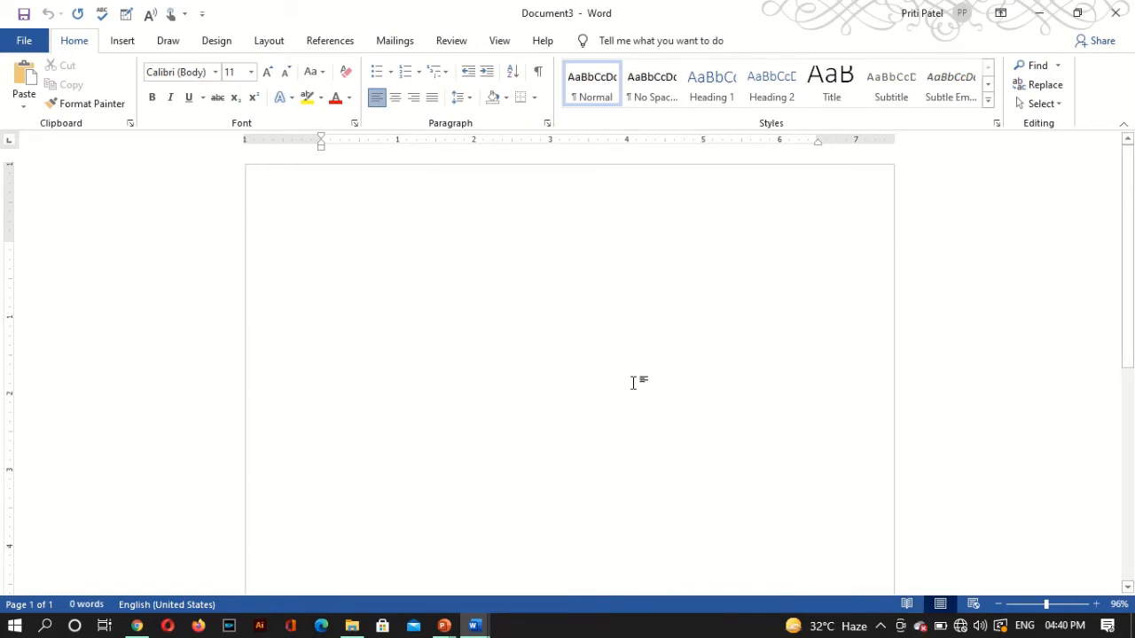
# Switch to the open Document2 window and apply Sentence case to the first line, which states the person's name.
pyautogui.moveTo(474, 626)
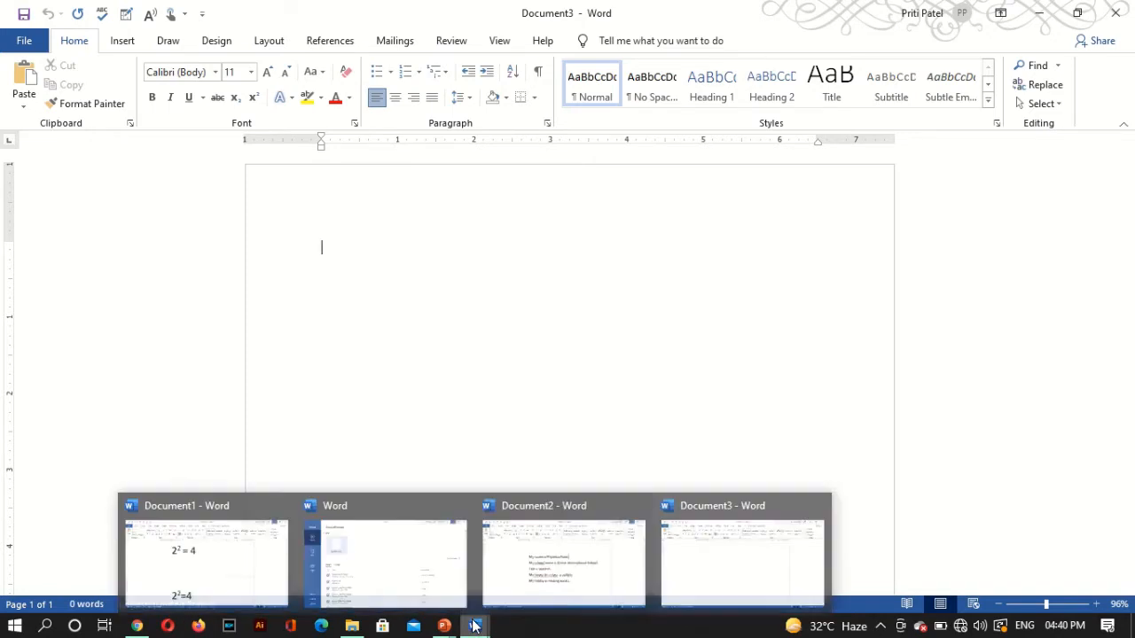
pyautogui.click(523, 581)
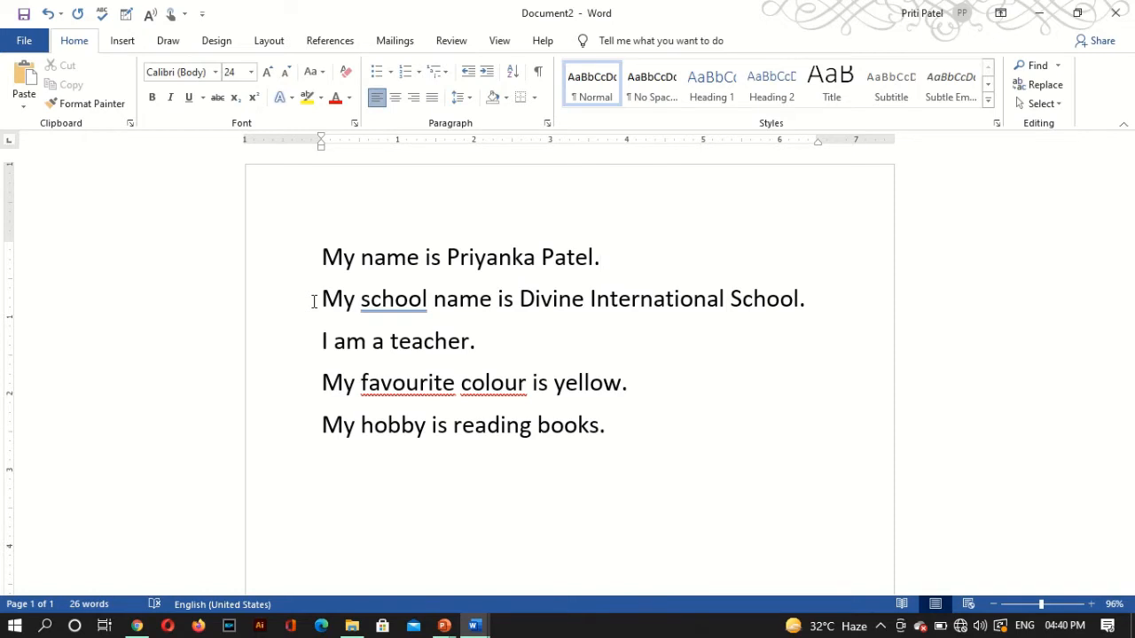
pyautogui.click(324, 73)
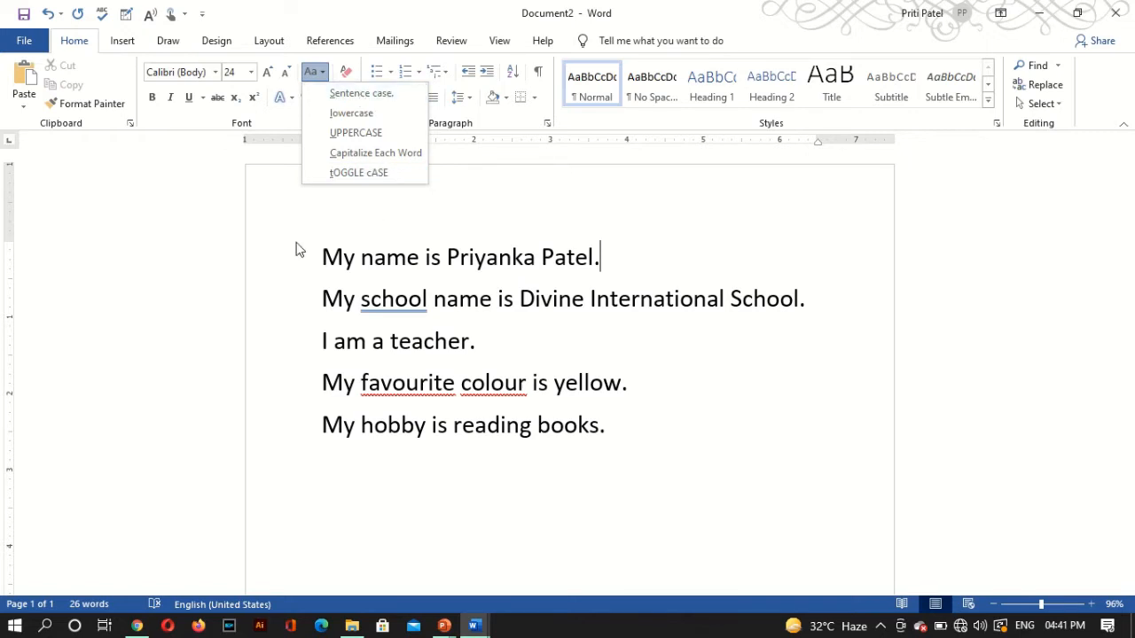
pyautogui.click(323, 252)
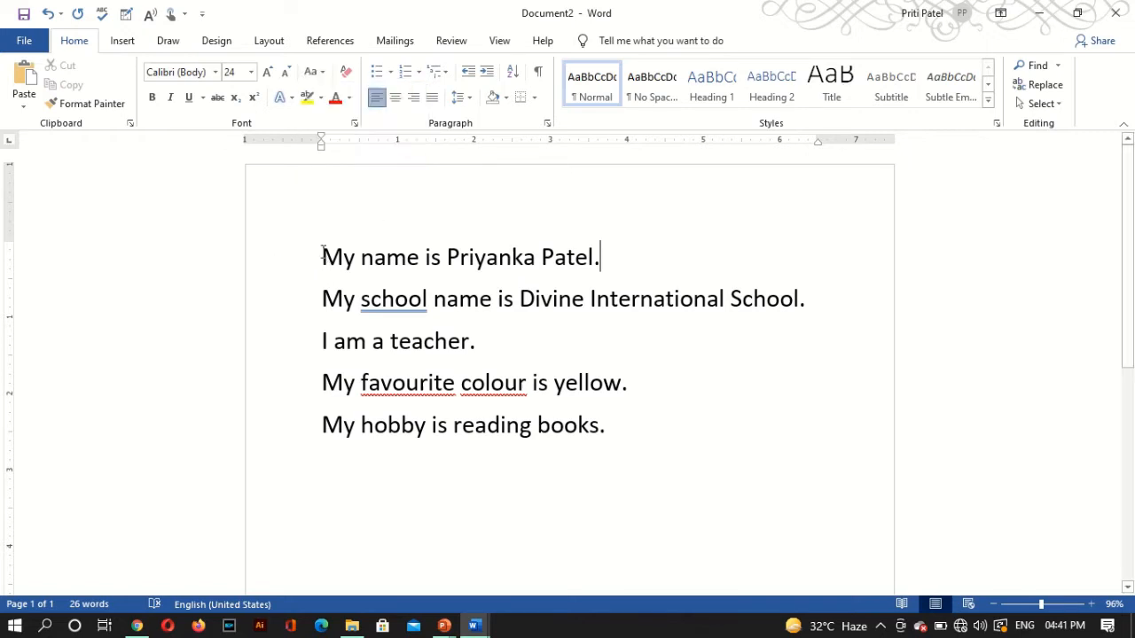
pyautogui.moveTo(322, 251); pyautogui.dragTo(623, 271)
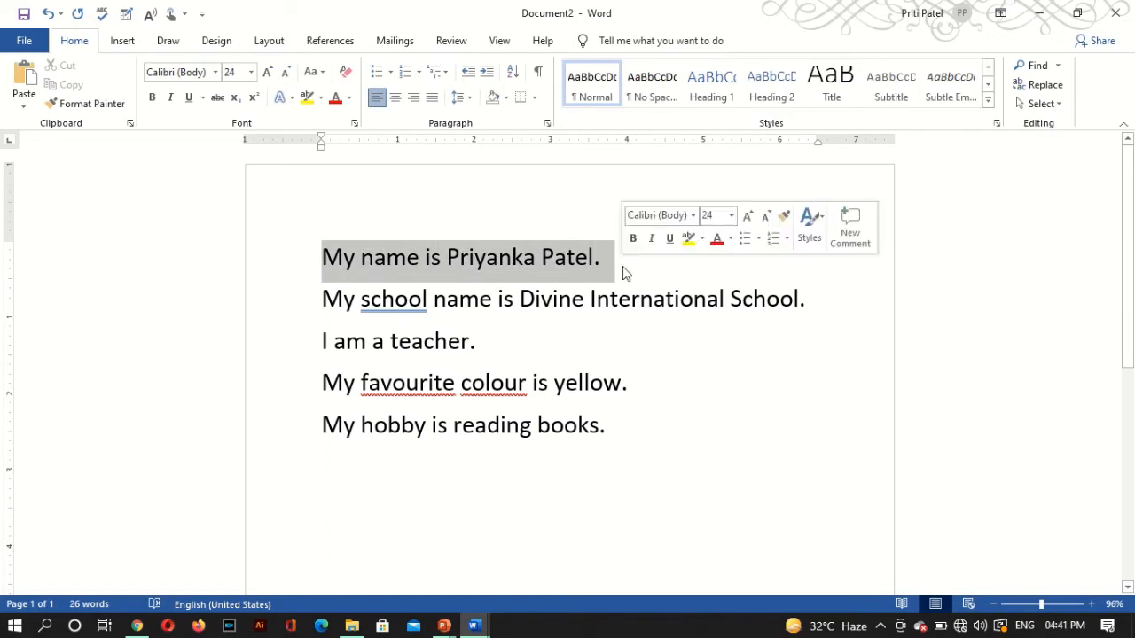
pyautogui.click(324, 74)
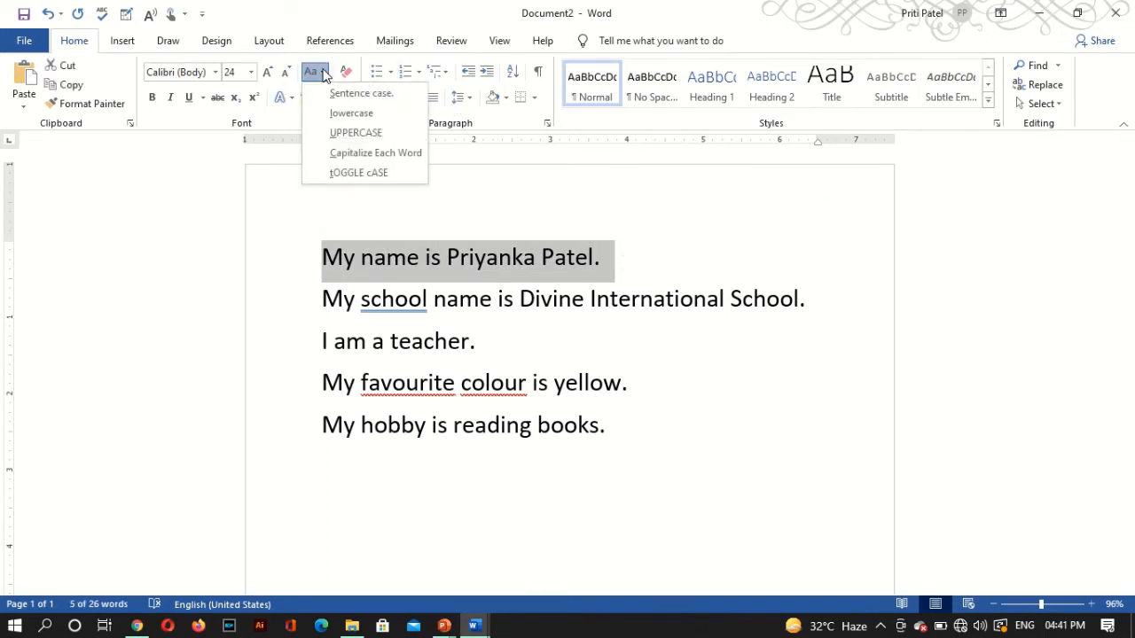
pyautogui.click(346, 94)
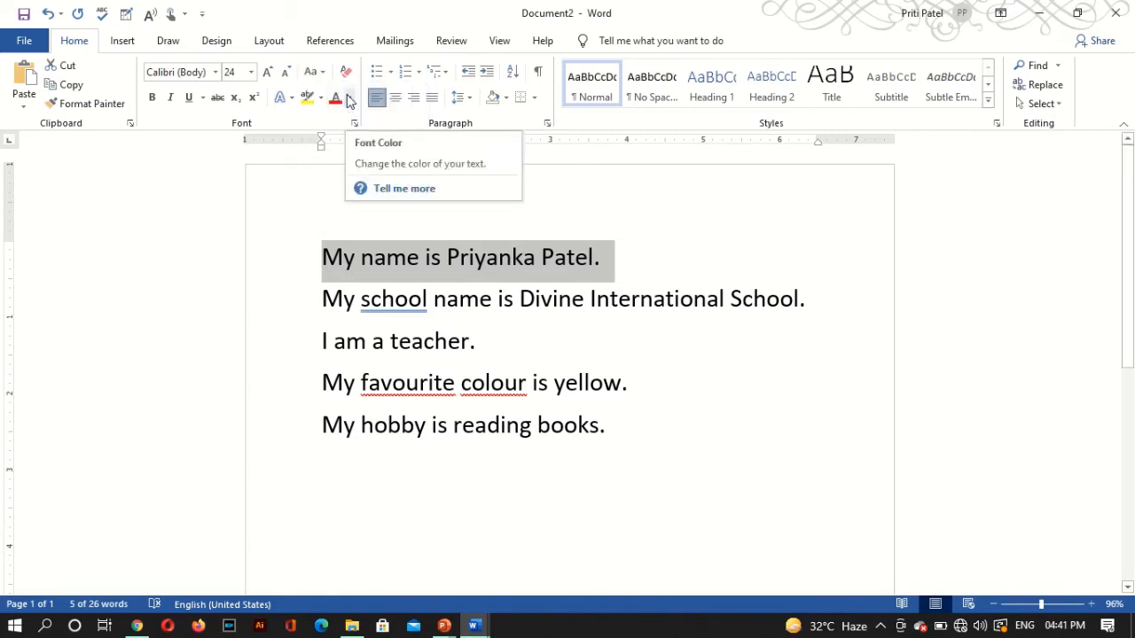
# Change the whole second line, the school name sentence, to lowercase.
pyautogui.click(321, 297)
pyautogui.moveTo(322, 297); pyautogui.dragTo(815, 304)
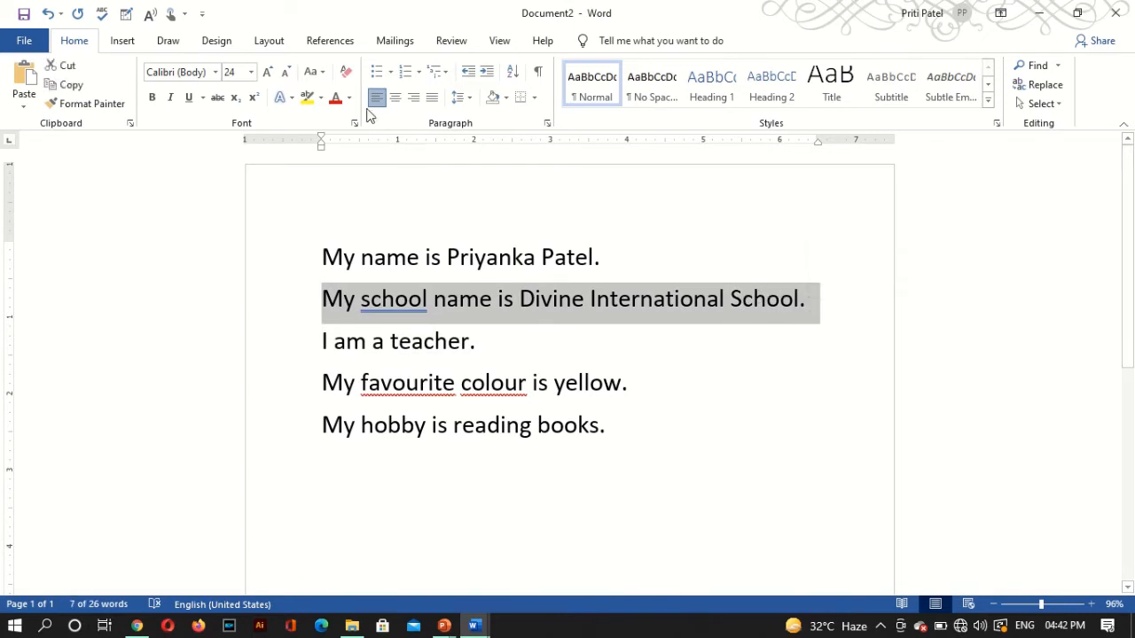
pyautogui.click(321, 75)
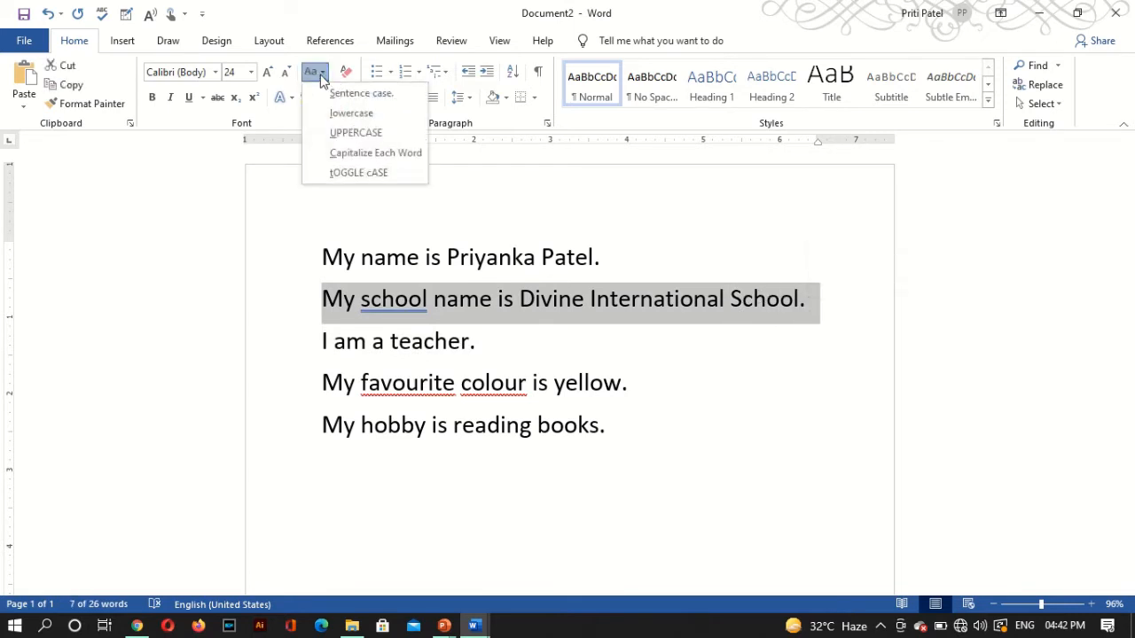
pyautogui.click(351, 114)
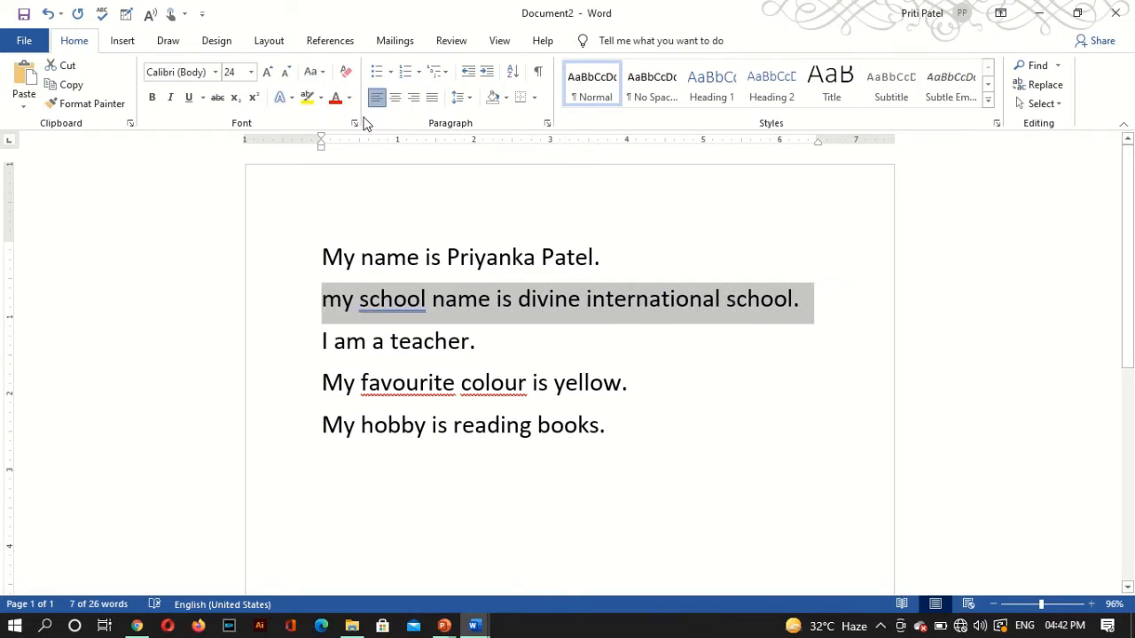
pyautogui.click(529, 357)
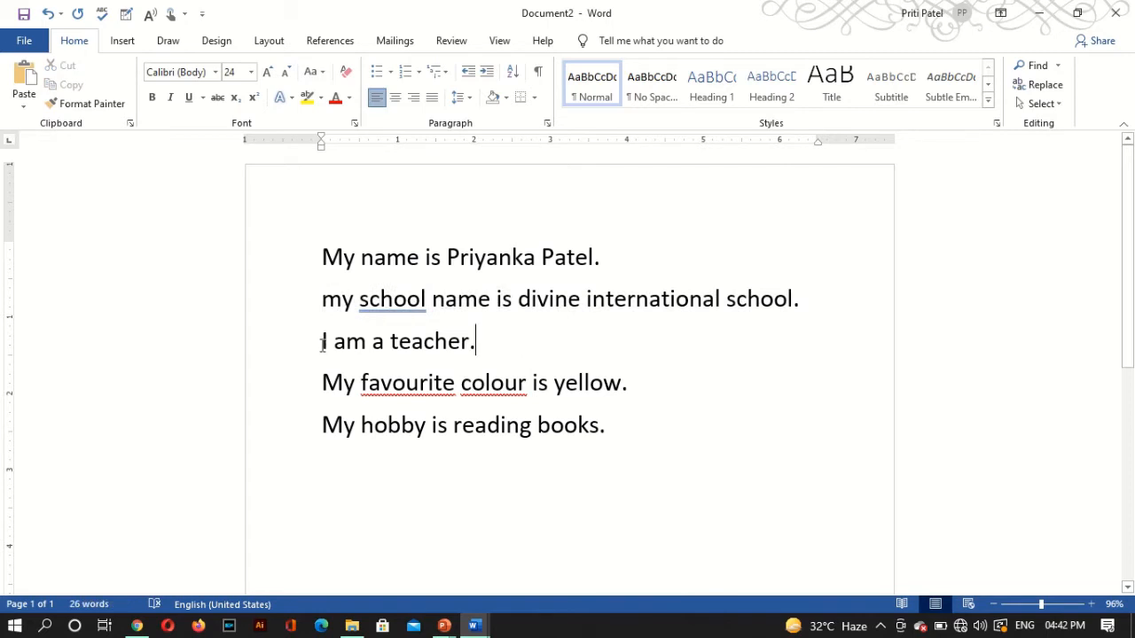
# Change the third line, "I am a teacher.", to UPPERCASE.
pyautogui.moveTo(323, 346); pyautogui.dragTo(523, 365)
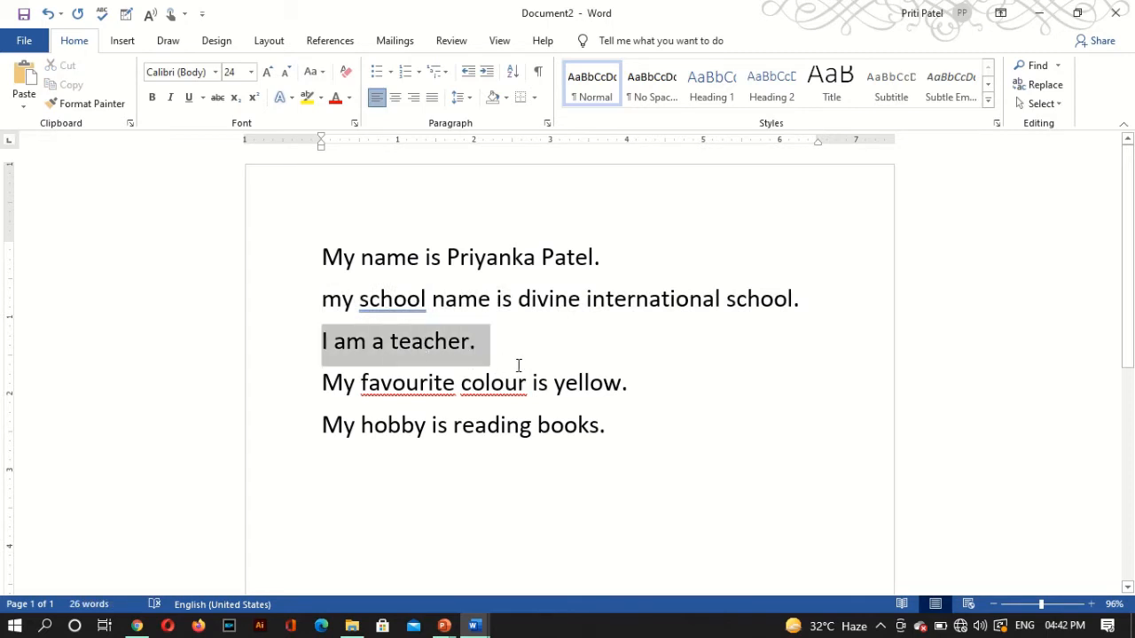
pyautogui.click(314, 71)
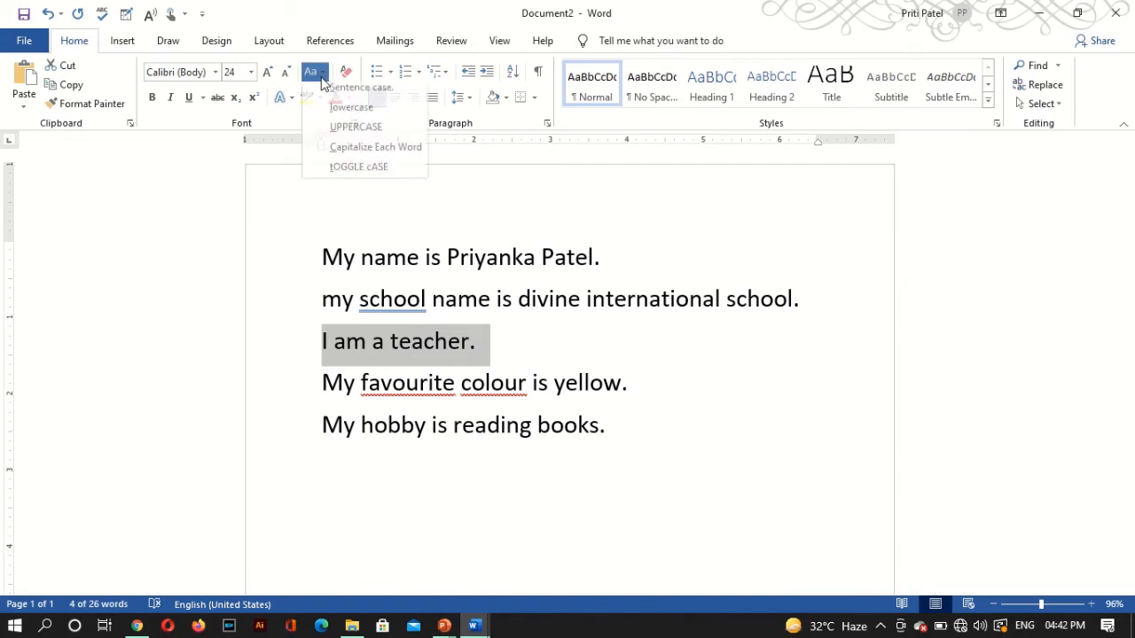
pyautogui.click(343, 133)
pyautogui.click(622, 359)
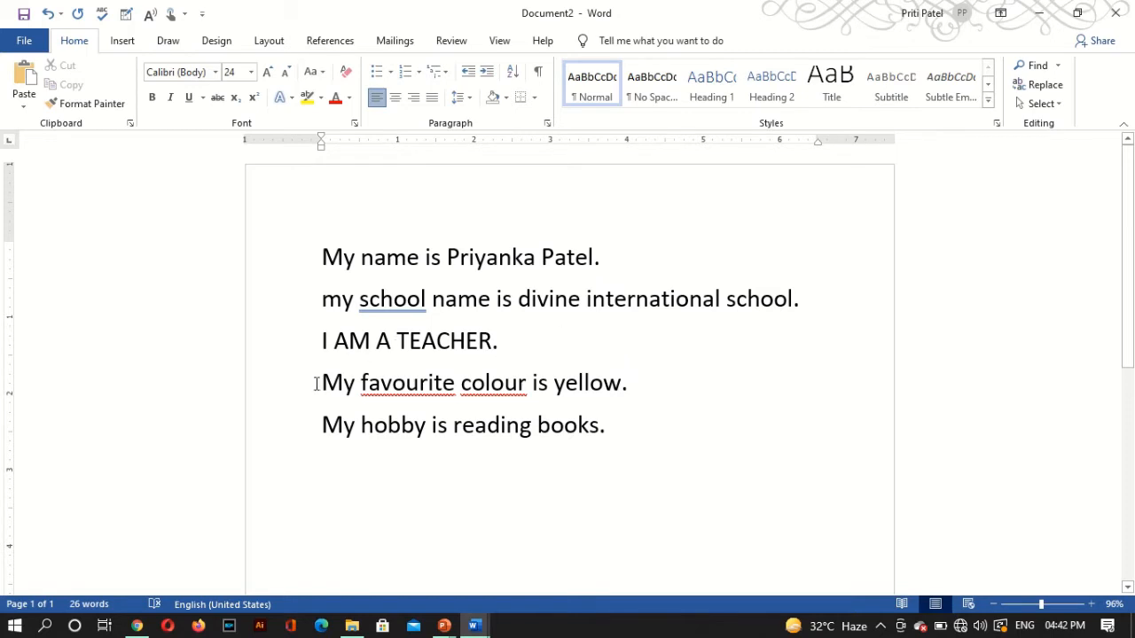
# Apply Capitalize Each Word to the fourth line, "My favourite colour is yellow.".
pyautogui.moveTo(322, 382); pyautogui.dragTo(635, 388)
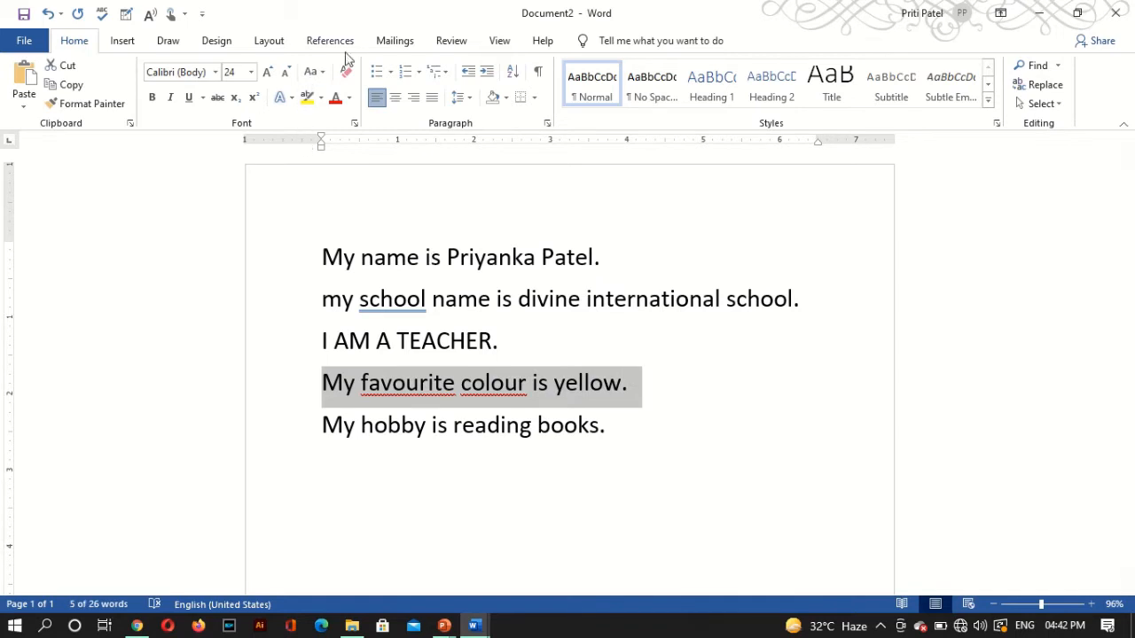
pyautogui.click(314, 73)
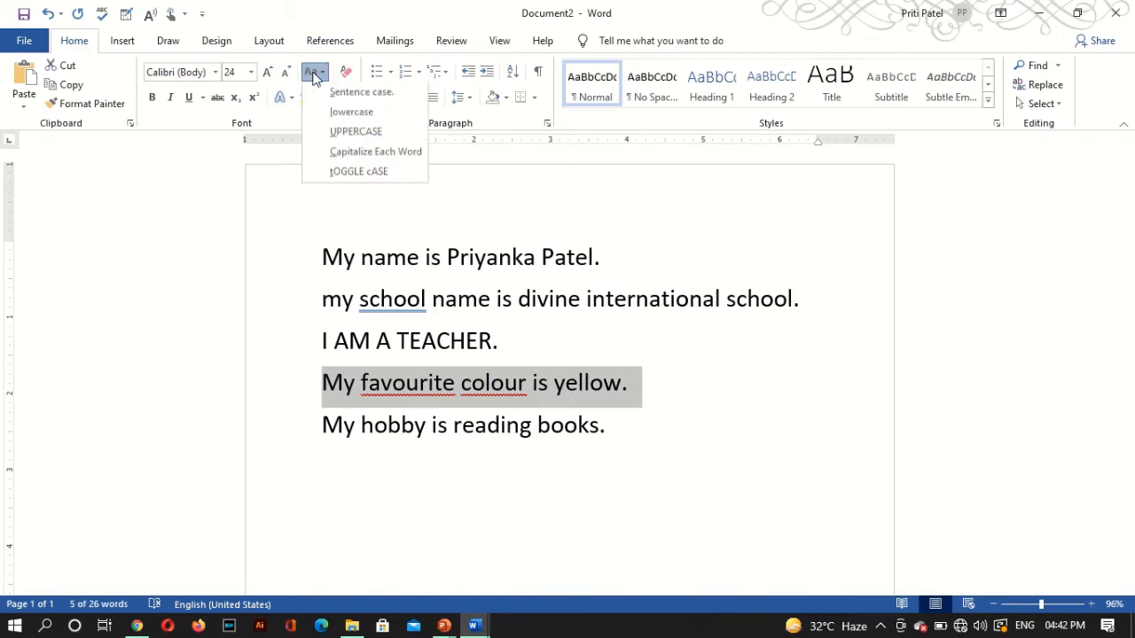
pyautogui.click(351, 154)
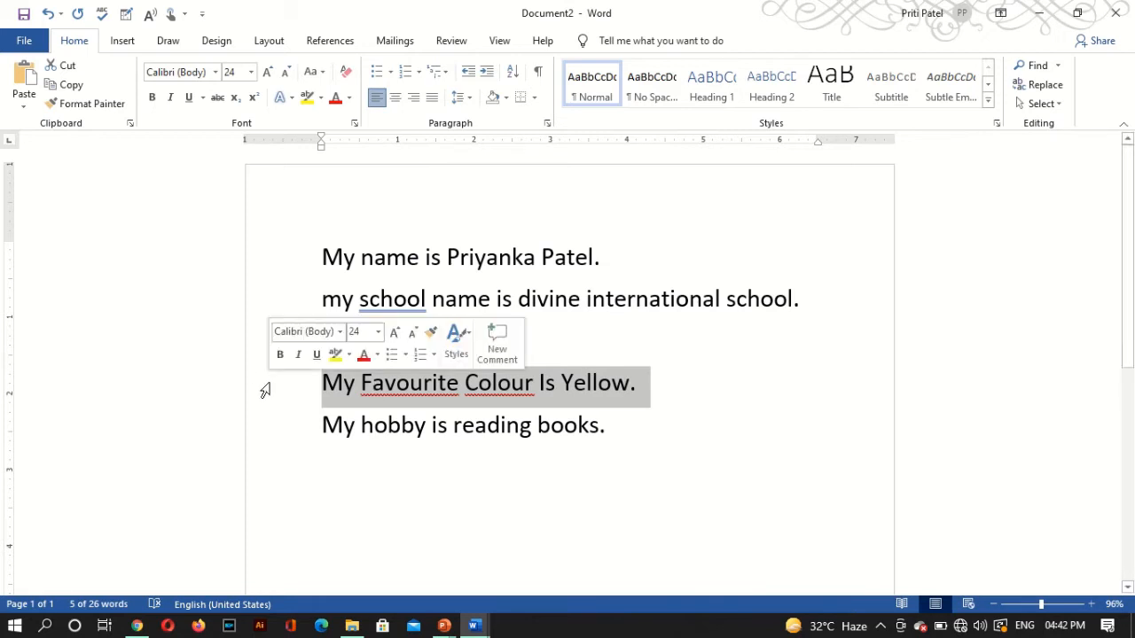
pyautogui.click(372, 506)
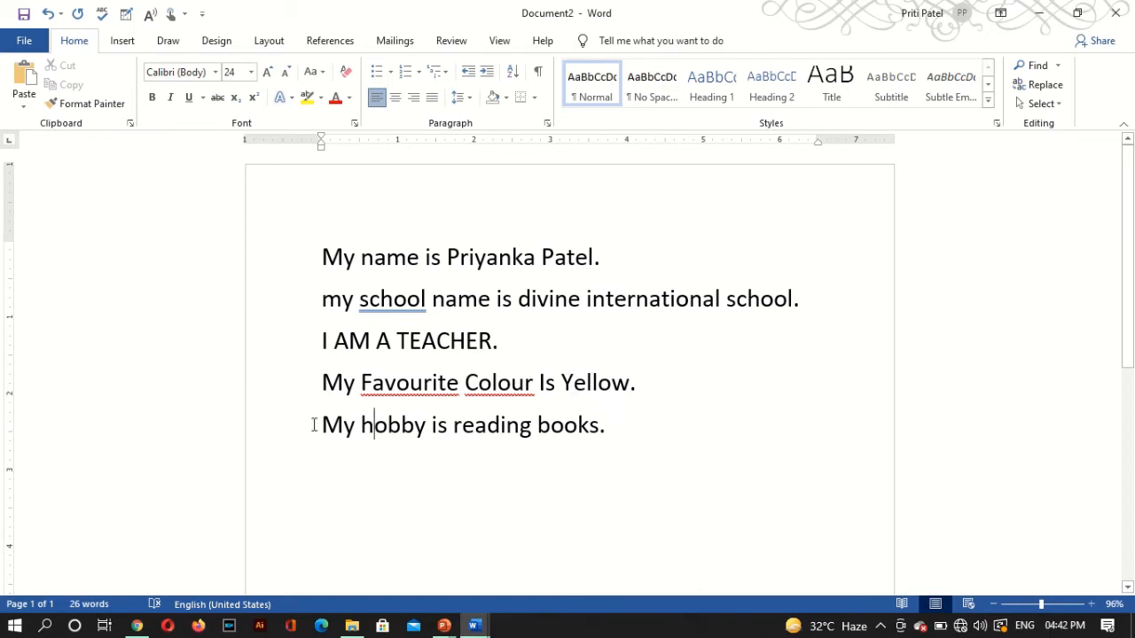
# Apply tOGGLE cASE to the words "My hobby is reading books" in the last line.
pyautogui.moveTo(313, 424); pyautogui.dragTo(595, 438)
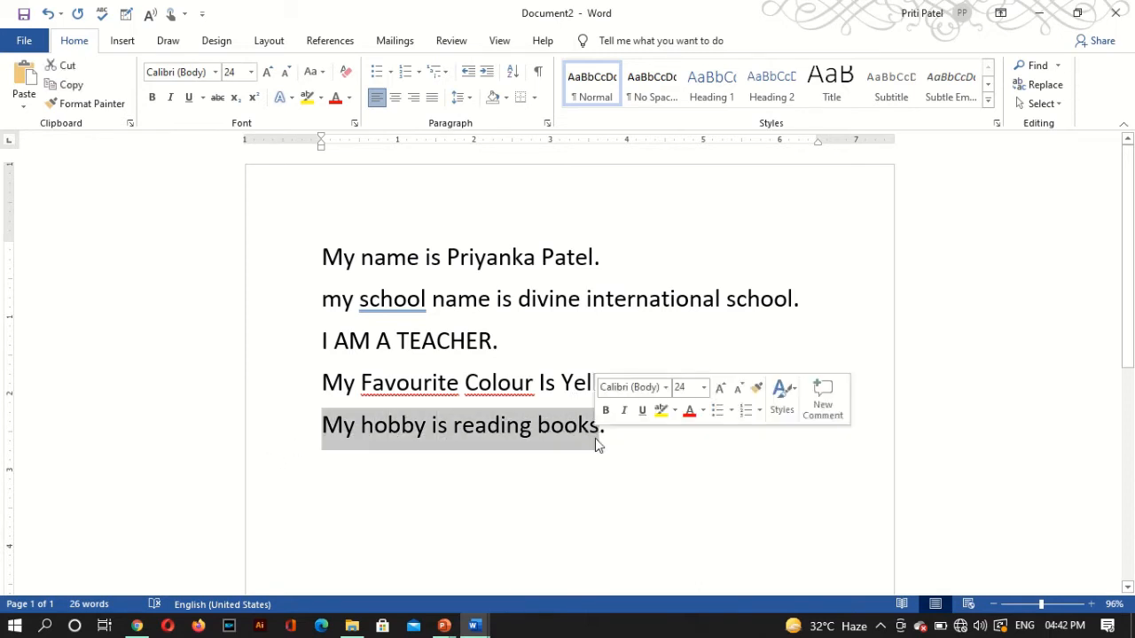
pyautogui.click(320, 71)
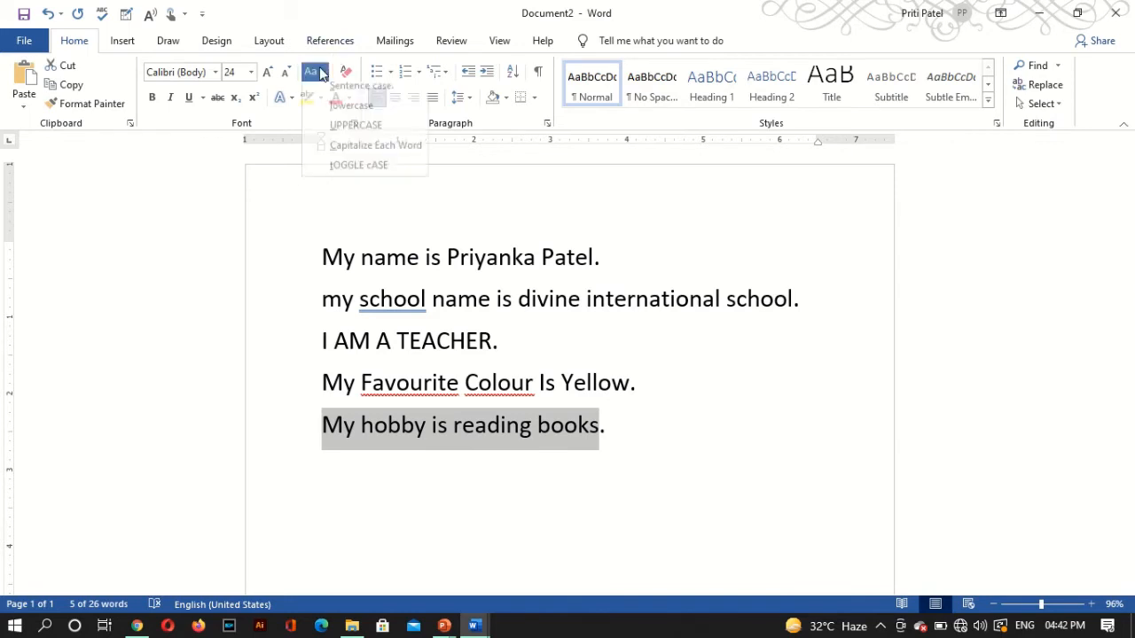
pyautogui.click(359, 173)
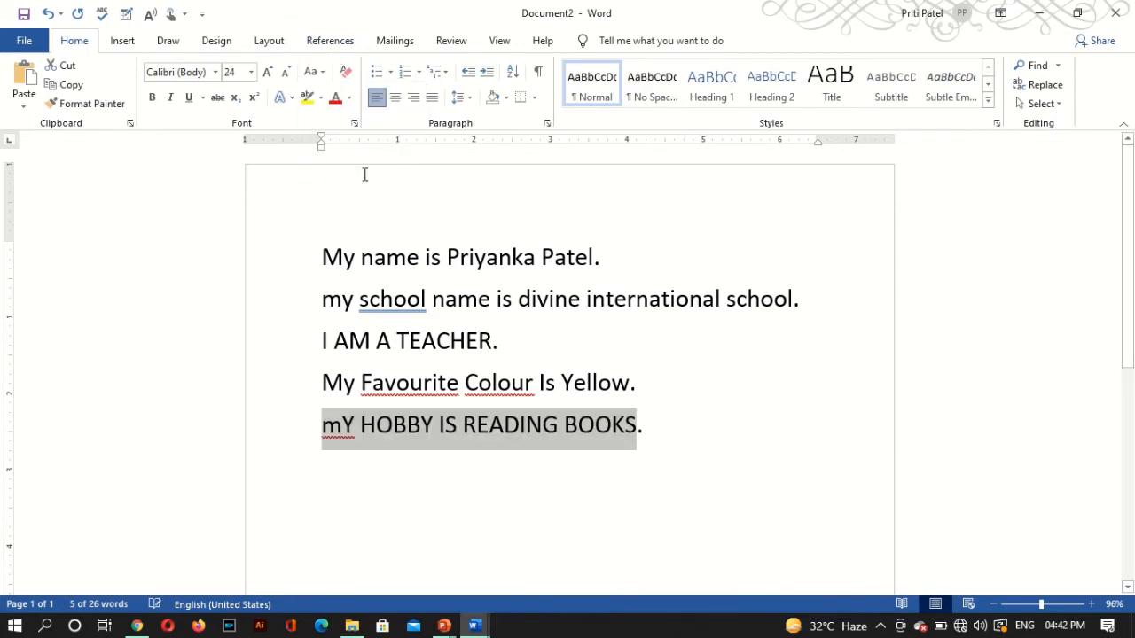
pyautogui.click(497, 510)
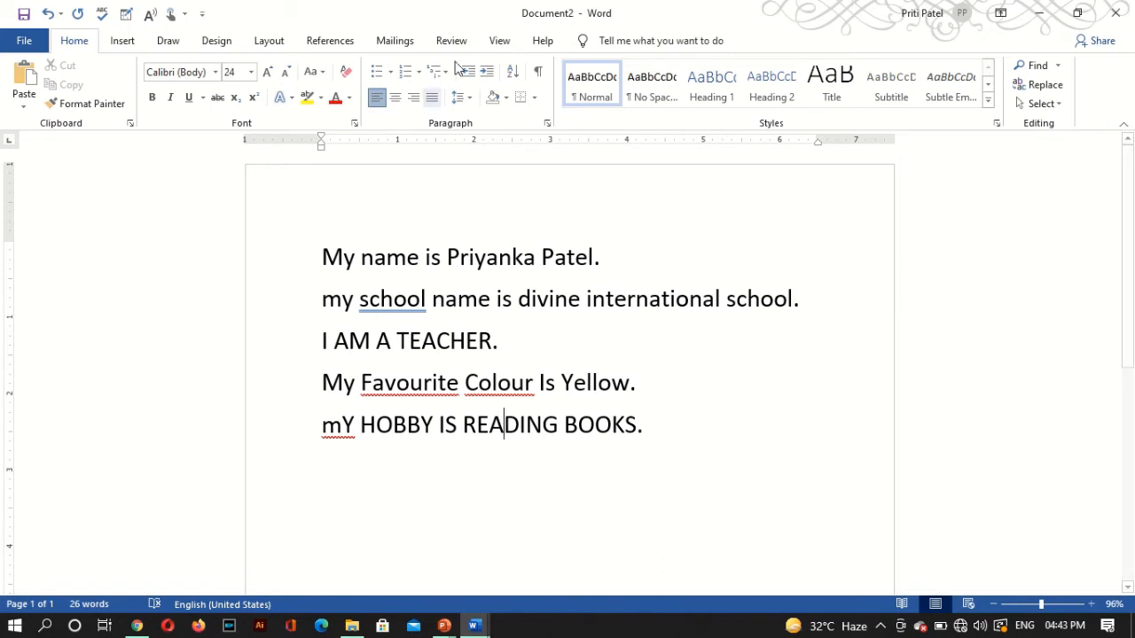
pyautogui.moveTo(457, 9)
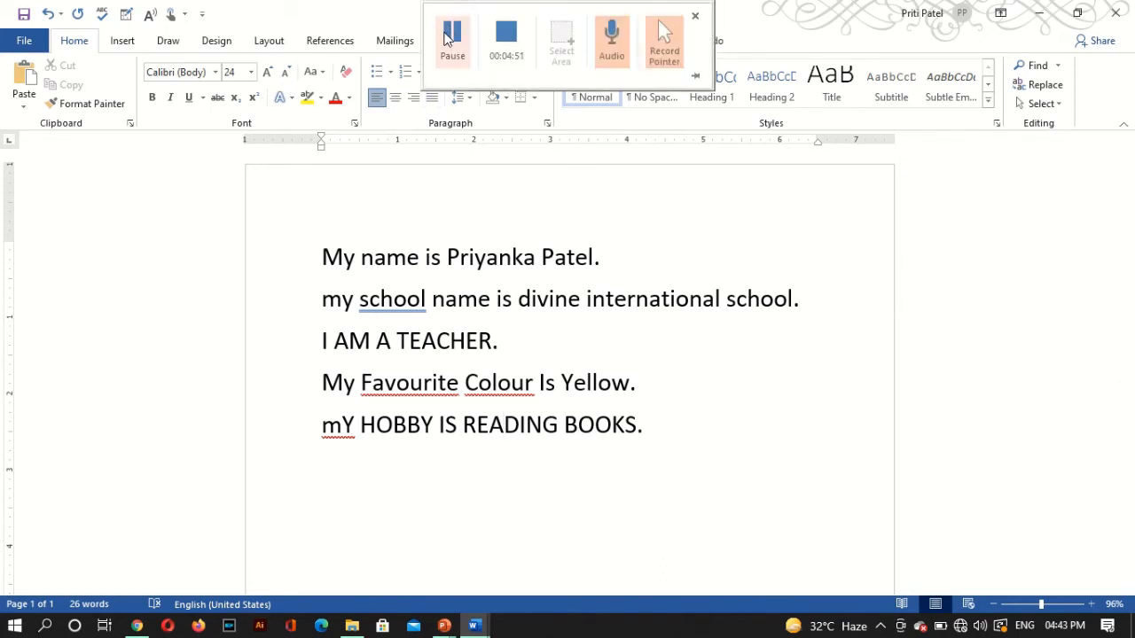
pyautogui.click(448, 35)
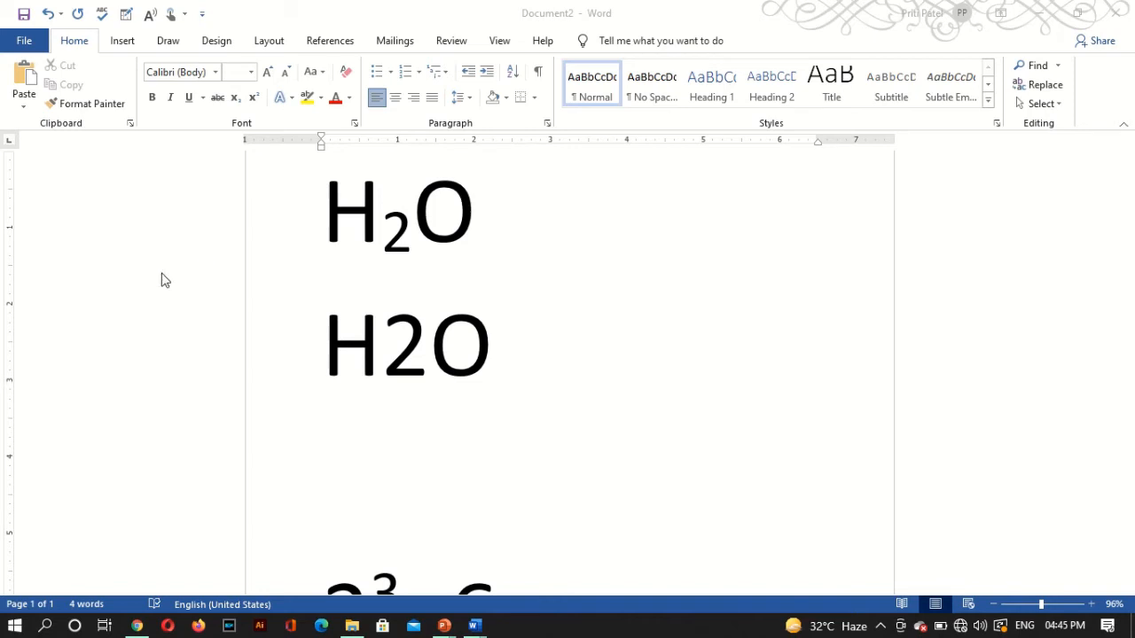
# Retype the formula on the second line as plain H2O without any subscript formatting.
pyautogui.click(508, 354)
pyautogui.click(510, 356)
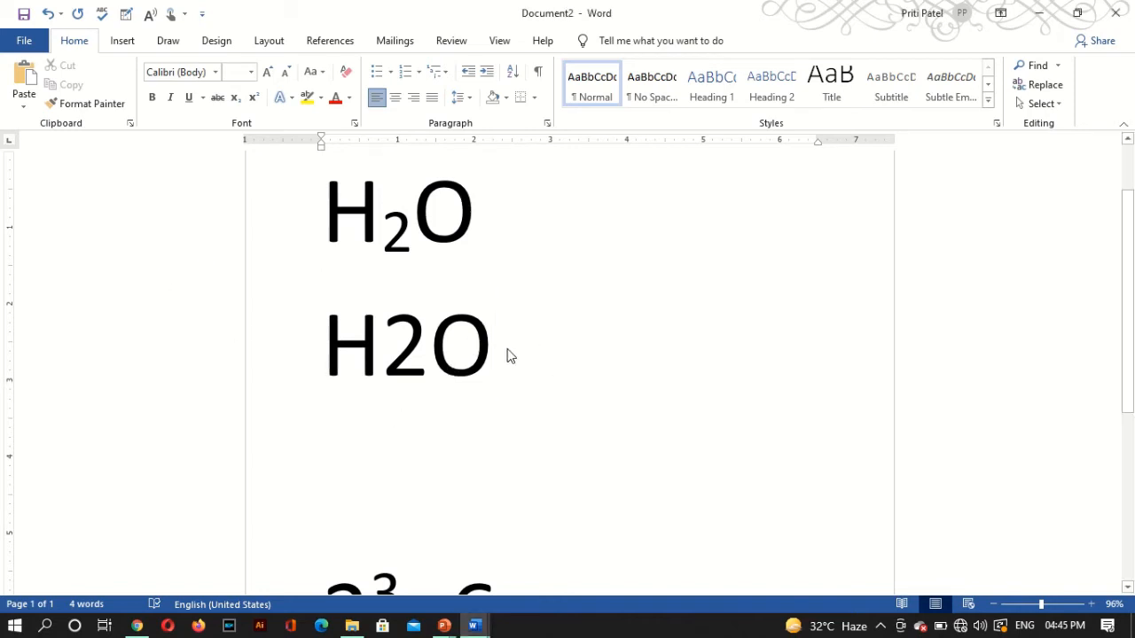
pyautogui.press('BackSpace')
pyautogui.press('BackSpace')
pyautogui.press('BackSpace')
pyautogui.write('H')
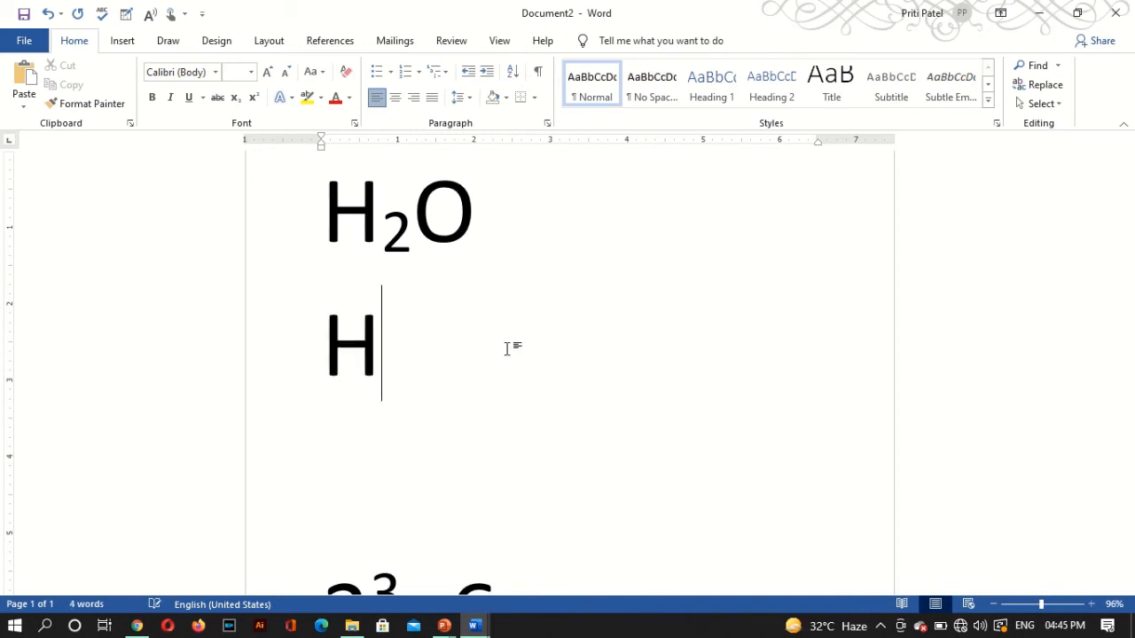
pyautogui.write('2o')
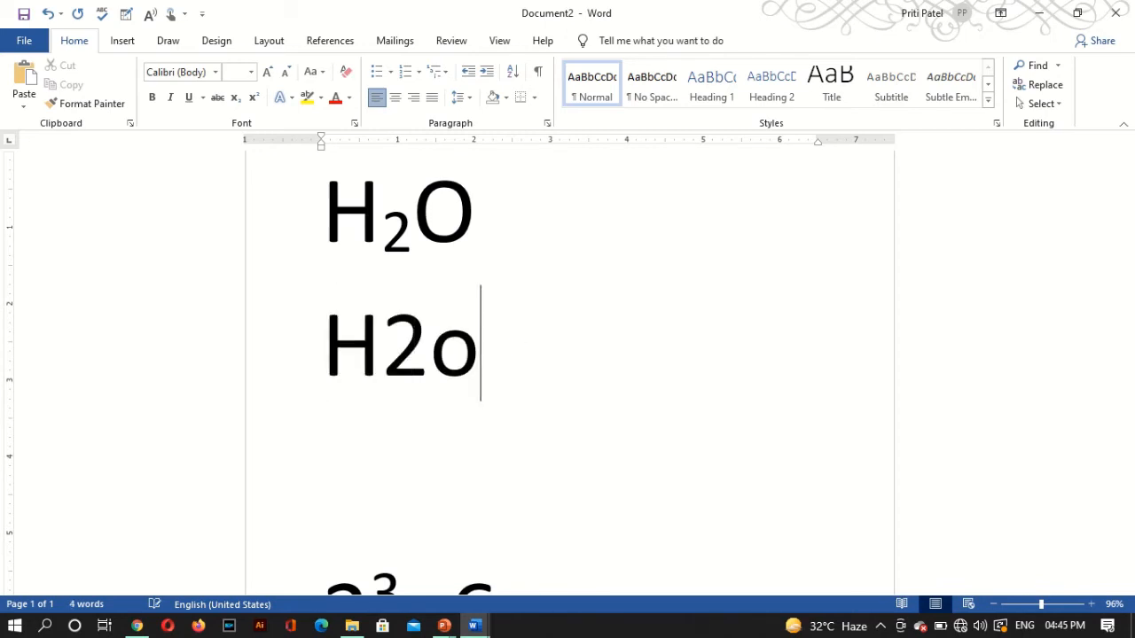
pyautogui.press('BackSpace')
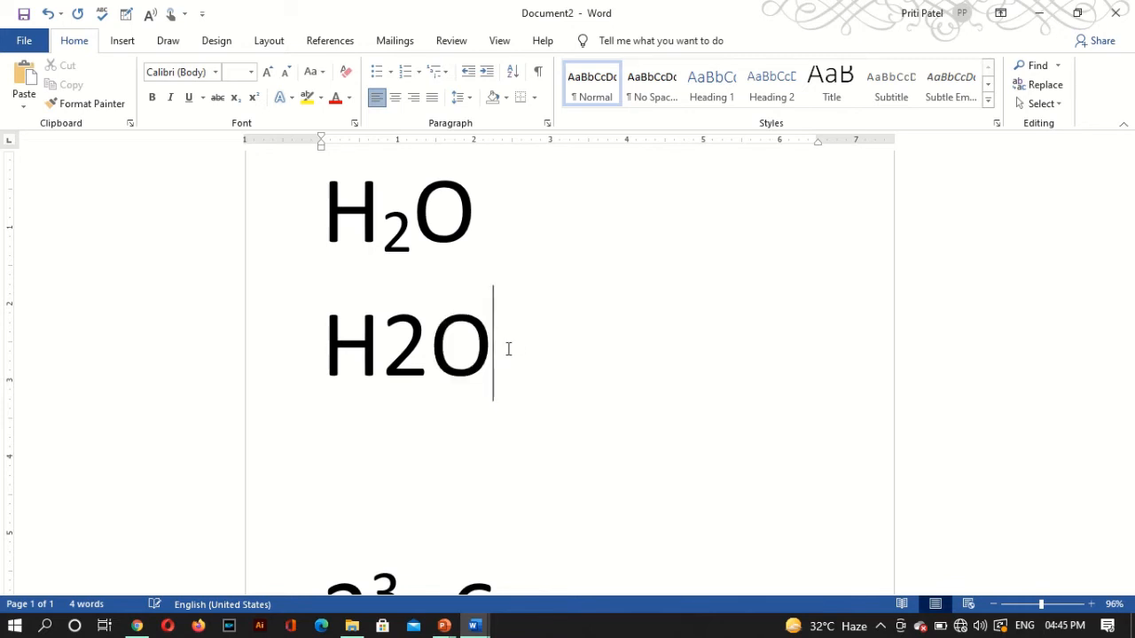
pyautogui.write('O')
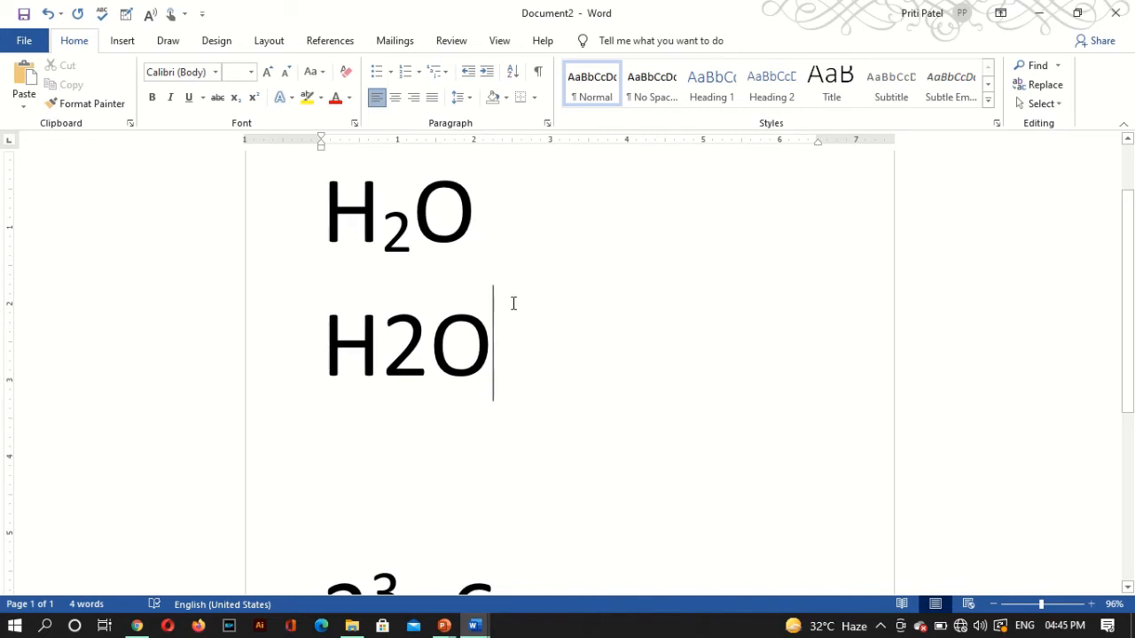
# Replace the plain H2O on the second line with H₂O, entering only the 2 as subscript.
pyautogui.press('BackSpace')
pyautogui.press('BackSpace')
pyautogui.press('BackSpace')
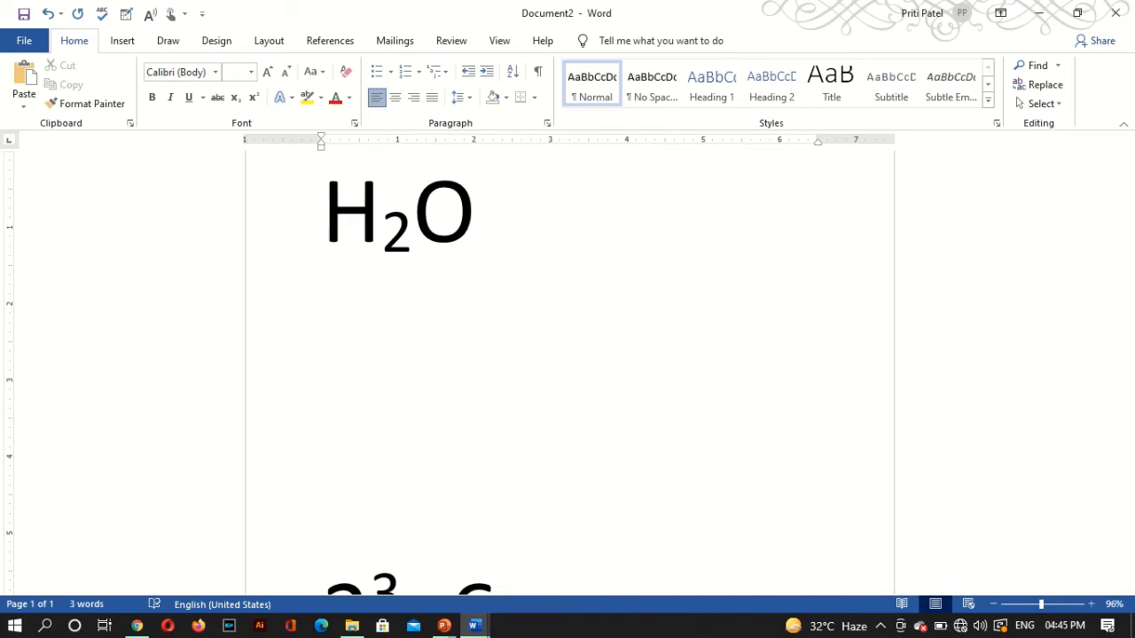
pyautogui.write('H')
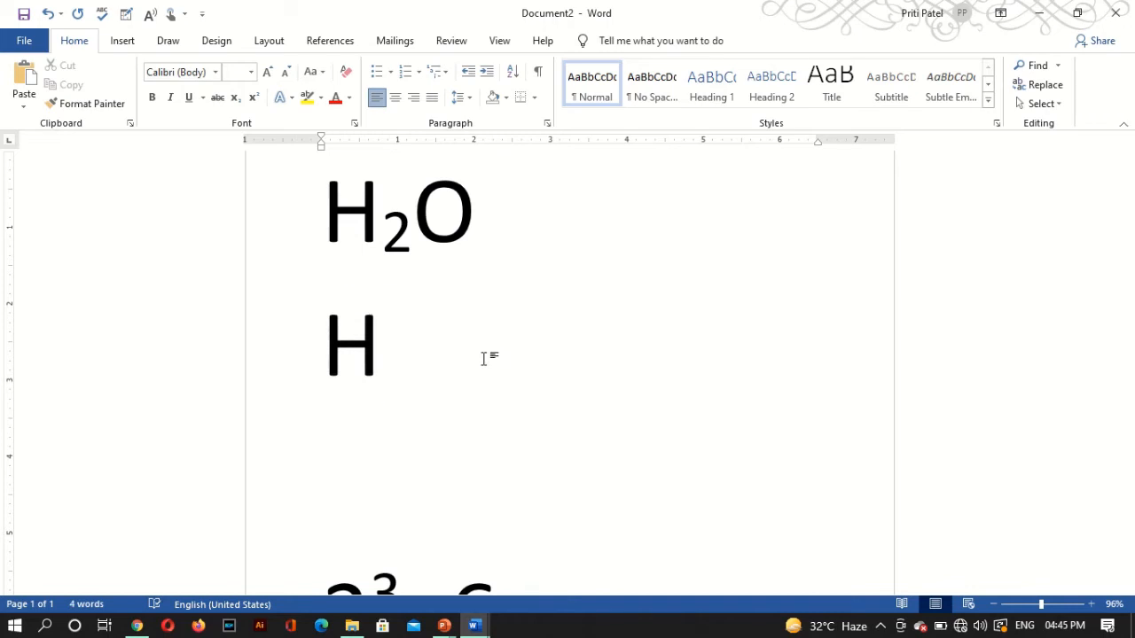
pyautogui.click(235, 100)
pyautogui.write('2')
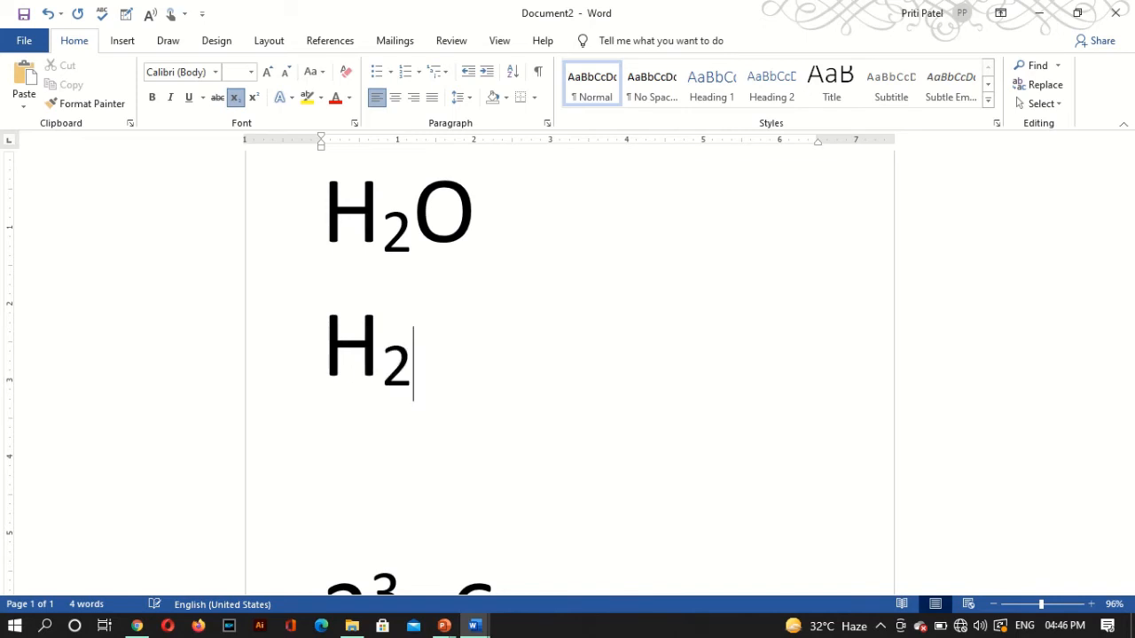
pyautogui.click(236, 97)
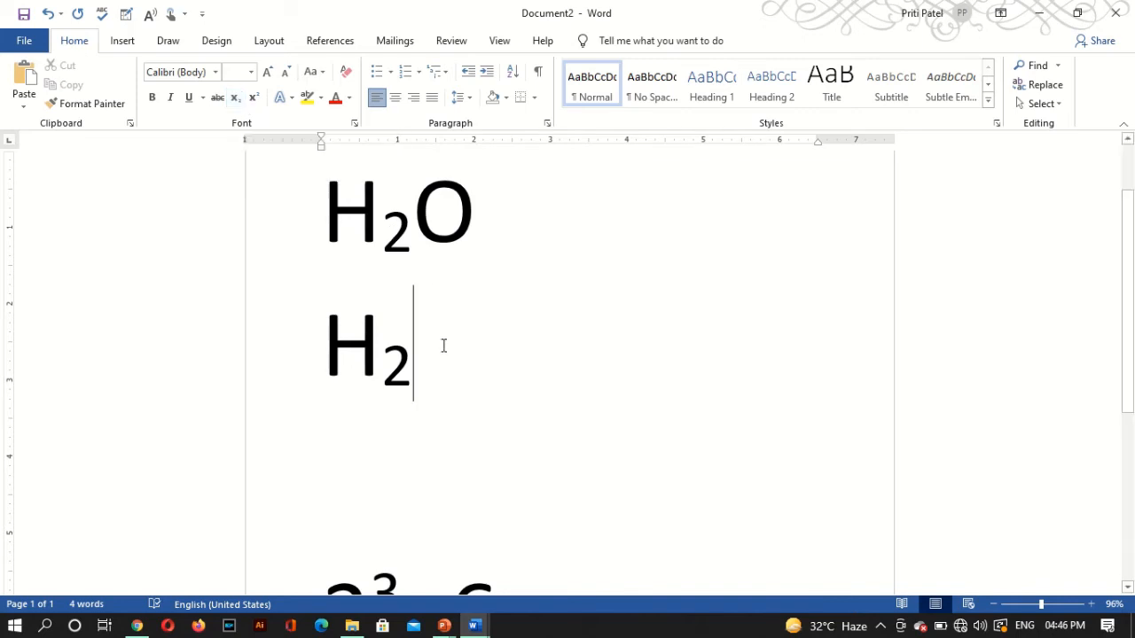
pyautogui.write('O')
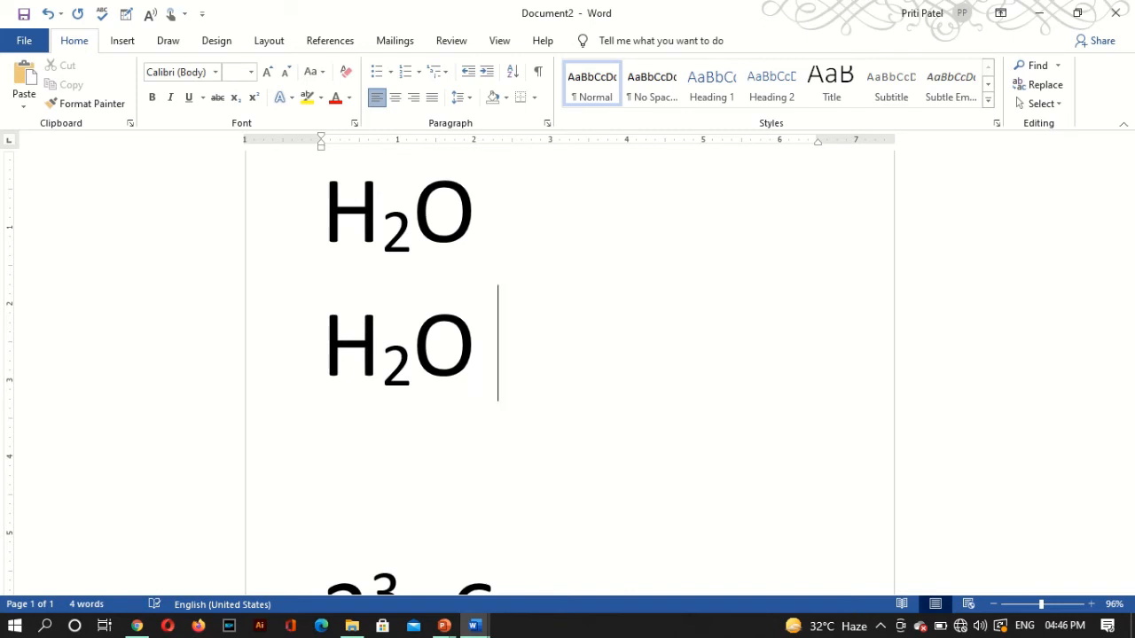
# Add a plain H2O after the subscripted formula on the second line for comparison and delete it again.
pyautogui.write(' H@')
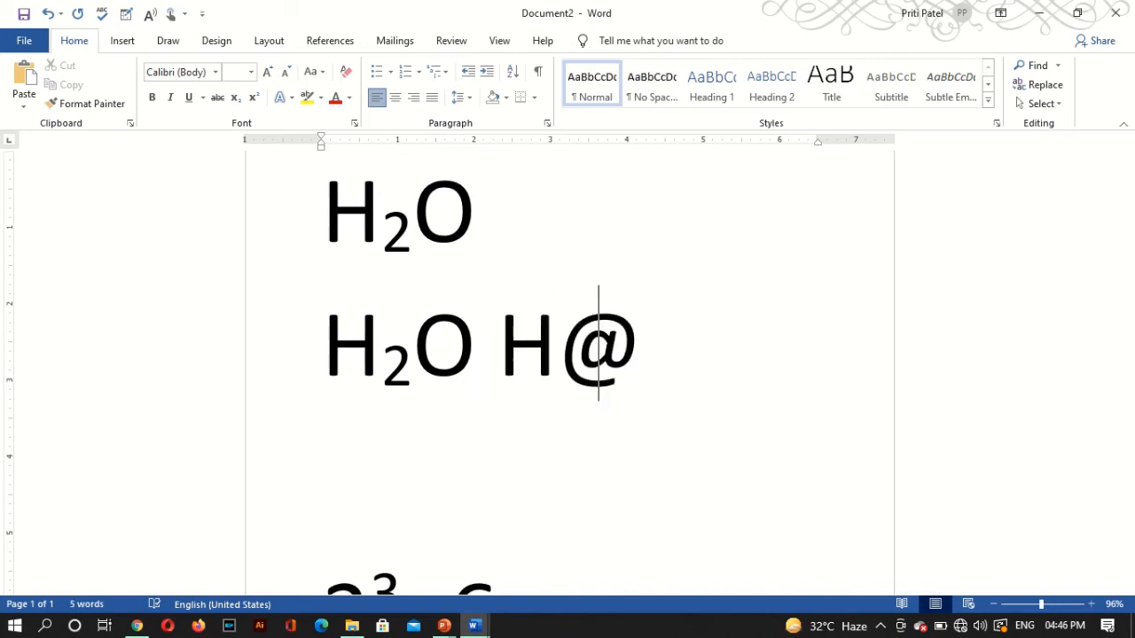
pyautogui.press('BackSpace')
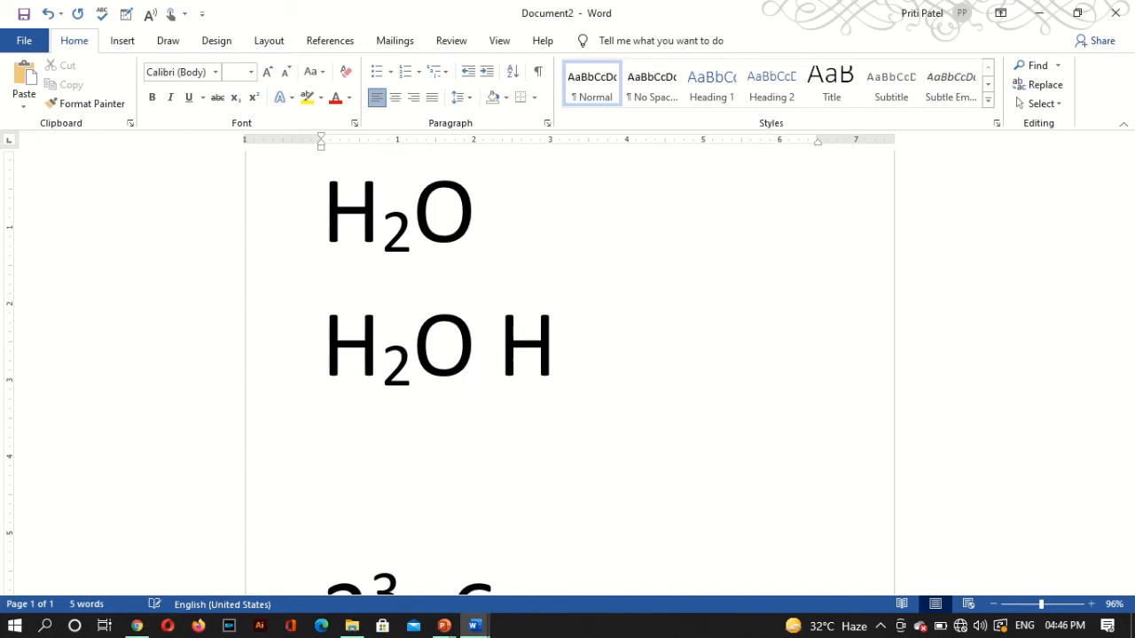
pyautogui.write('2O')
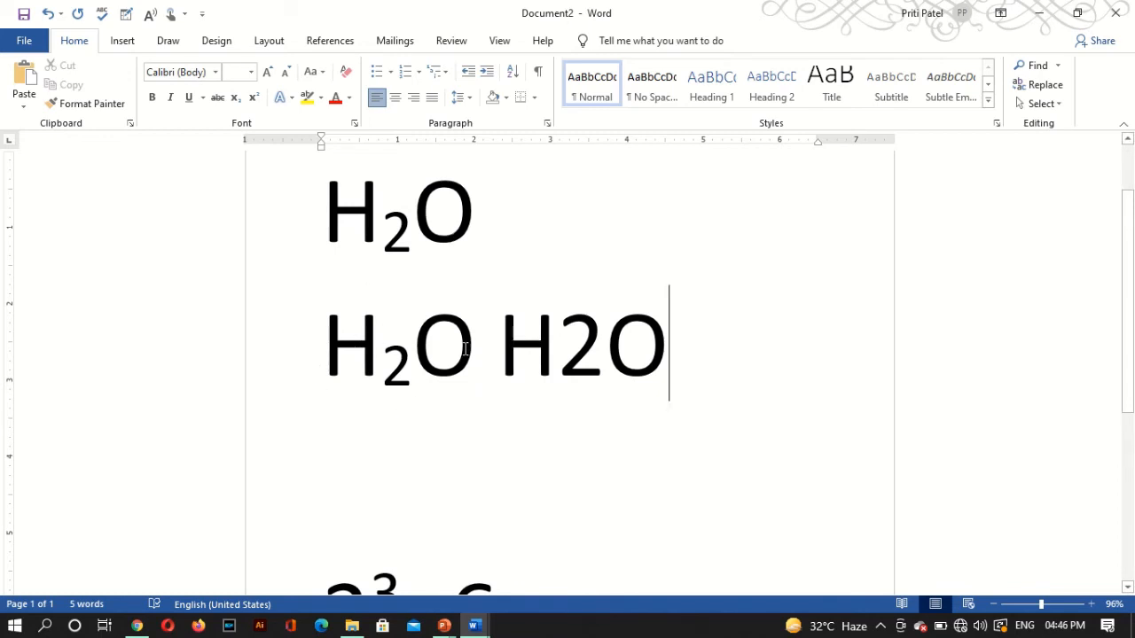
pyautogui.press('BackSpace')
pyautogui.press('BackSpace')
pyautogui.press('BackSpace')
pyautogui.press('BackSpace')
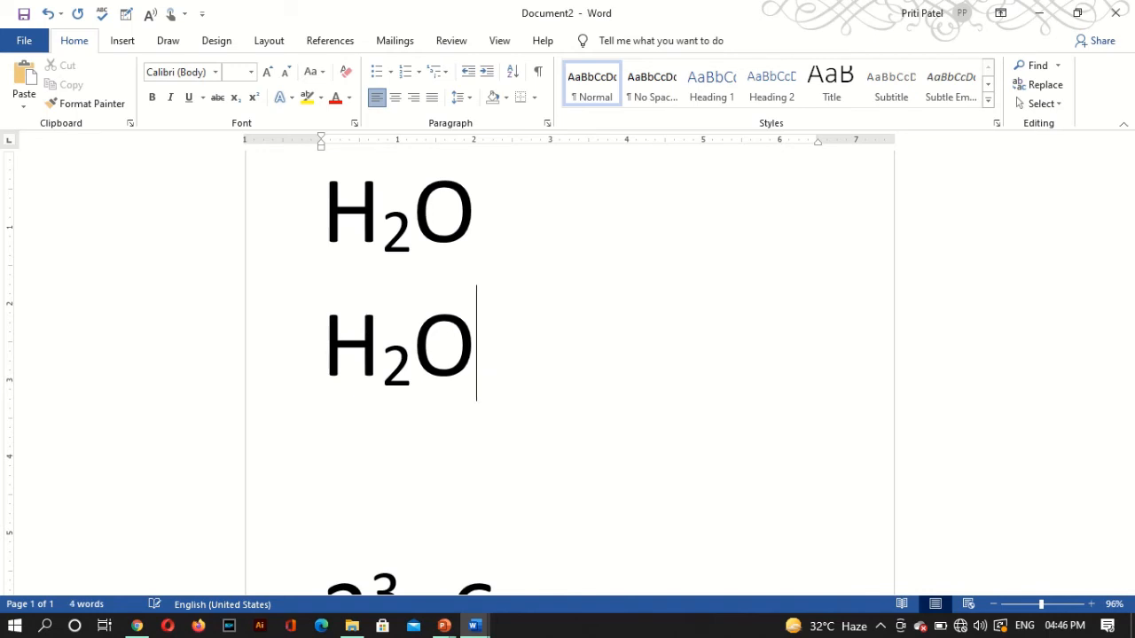
pyautogui.press('Down')
pyautogui.press('Down')
pyautogui.press('Down')
pyautogui.press('Up')
pyautogui.press('Up')
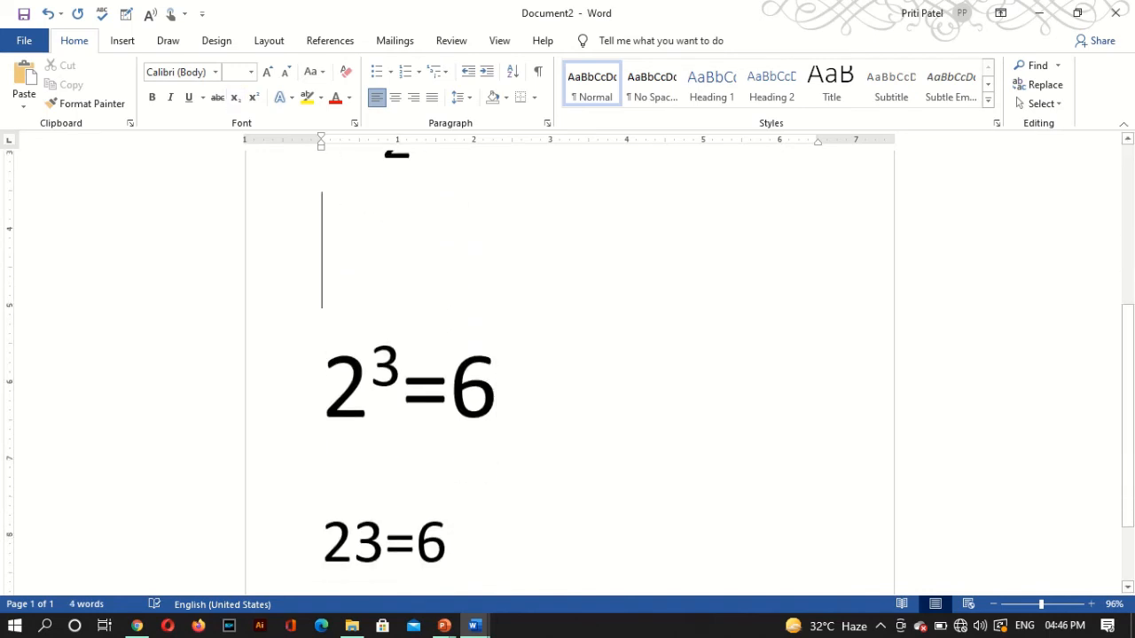
pyautogui.press('Up')
pyautogui.press('Up')
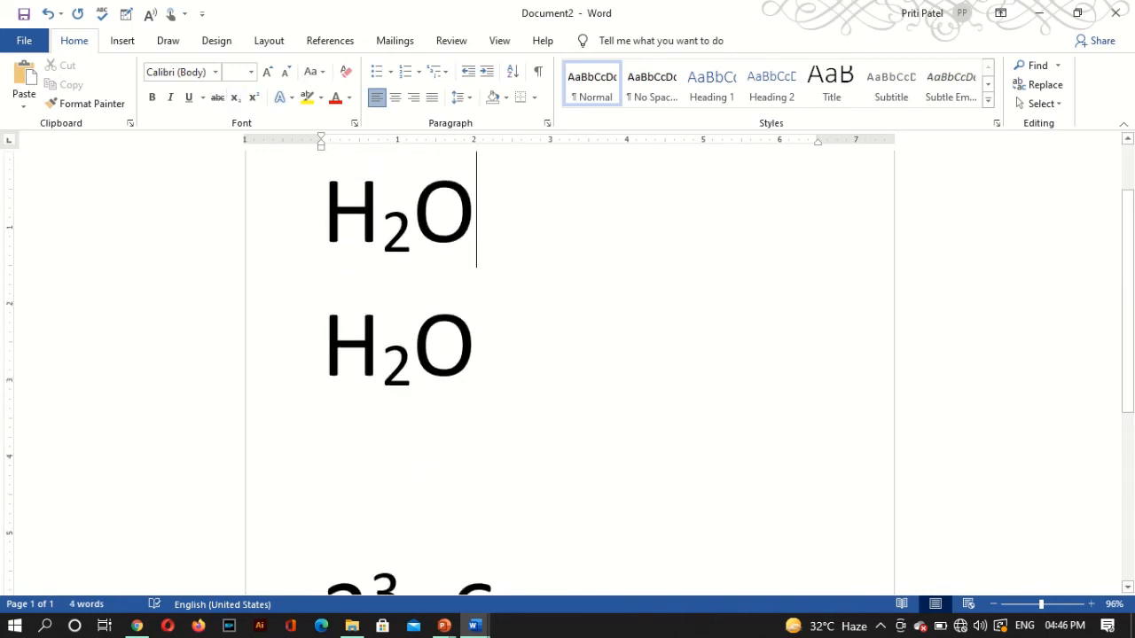
# Retype the expression on the last line as 23=6 without superscript on the 3.
pyautogui.press('Down')
pyautogui.press('Down')
pyautogui.press('Down')
pyautogui.press('Down')
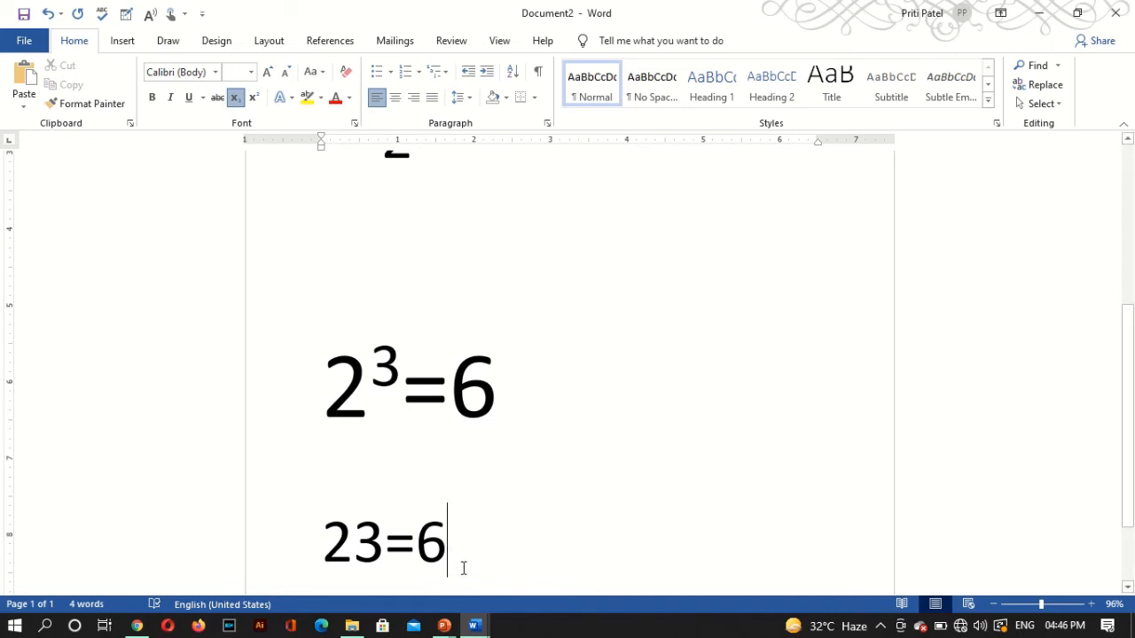
pyautogui.press('BackSpace')
pyautogui.press('BackSpace')
pyautogui.press('BackSpace')
pyautogui.press('BackSpace')
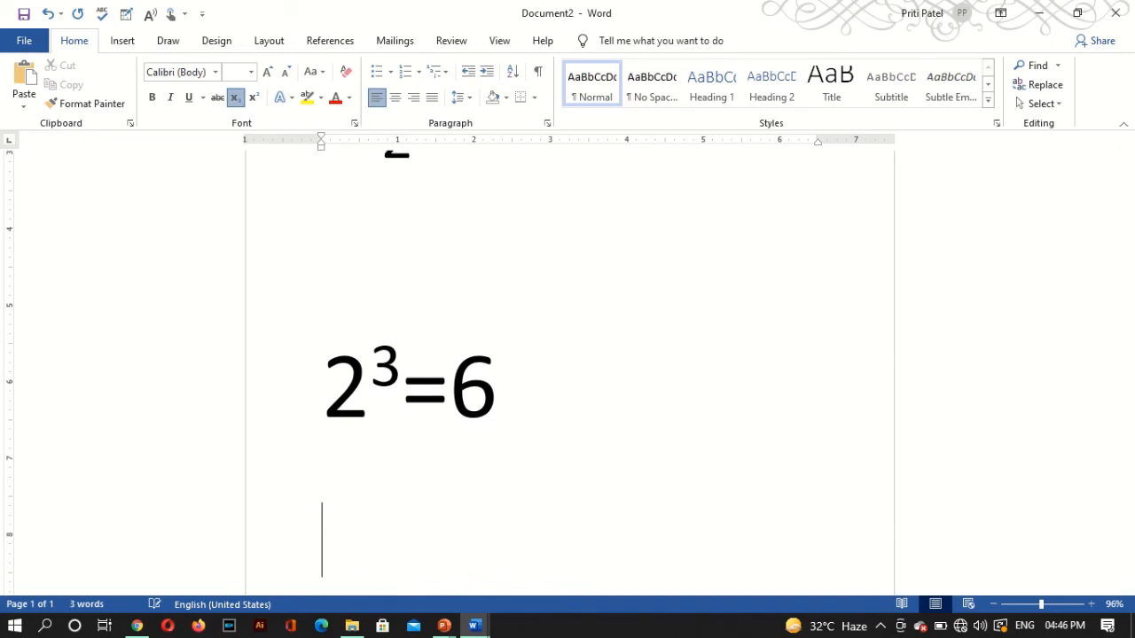
pyautogui.write('23')
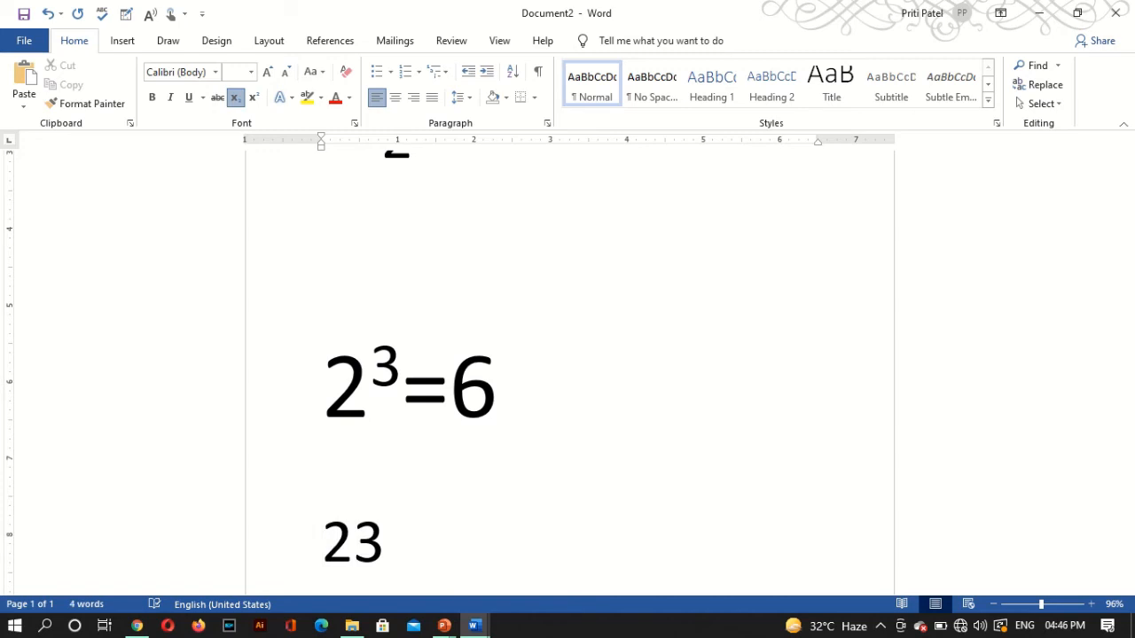
pyautogui.write('=6')
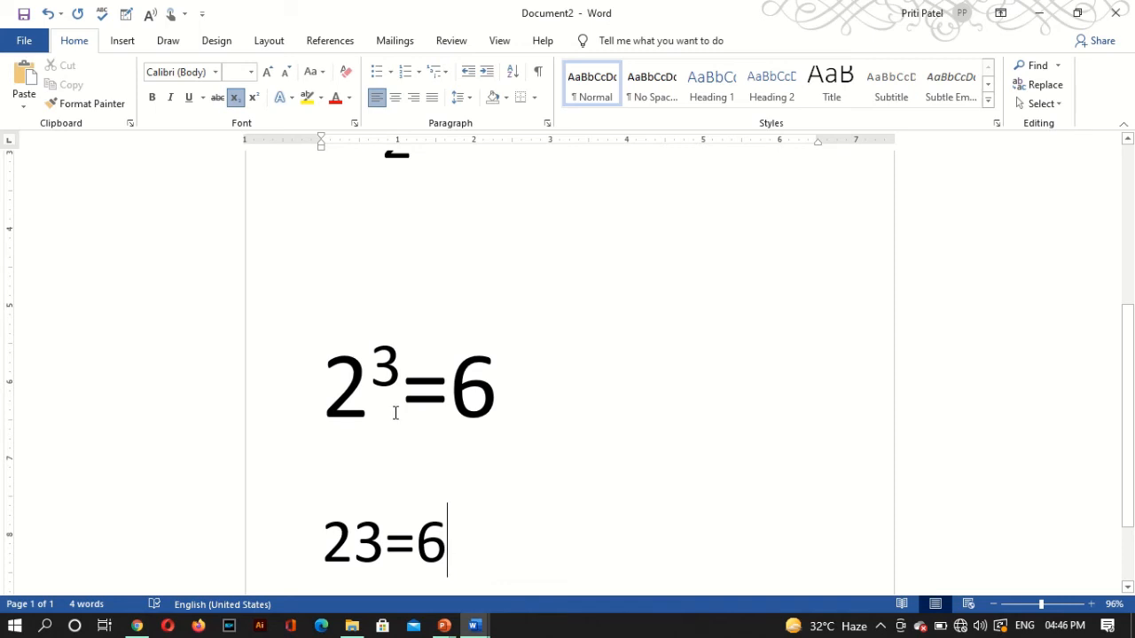
# Replace the last line's expression with 2³=6, entering the 3 as superscript and =6 as normal text.
pyautogui.press('BackSpace')
pyautogui.press('BackSpace')
pyautogui.press('BackSpace')
pyautogui.press('BackSpace')
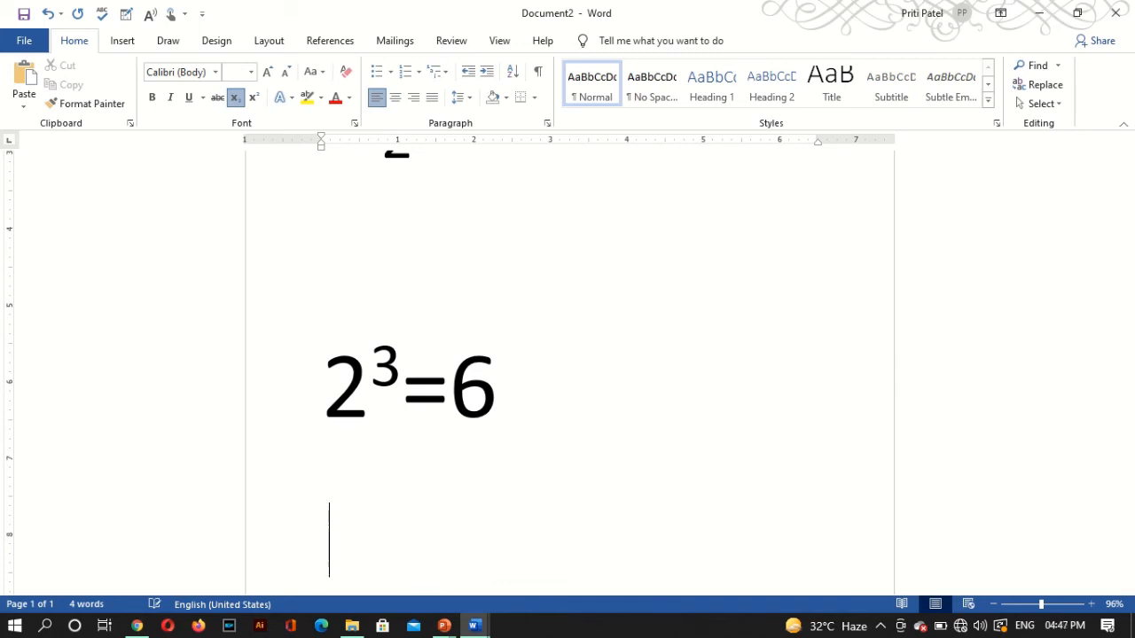
pyautogui.write('2')
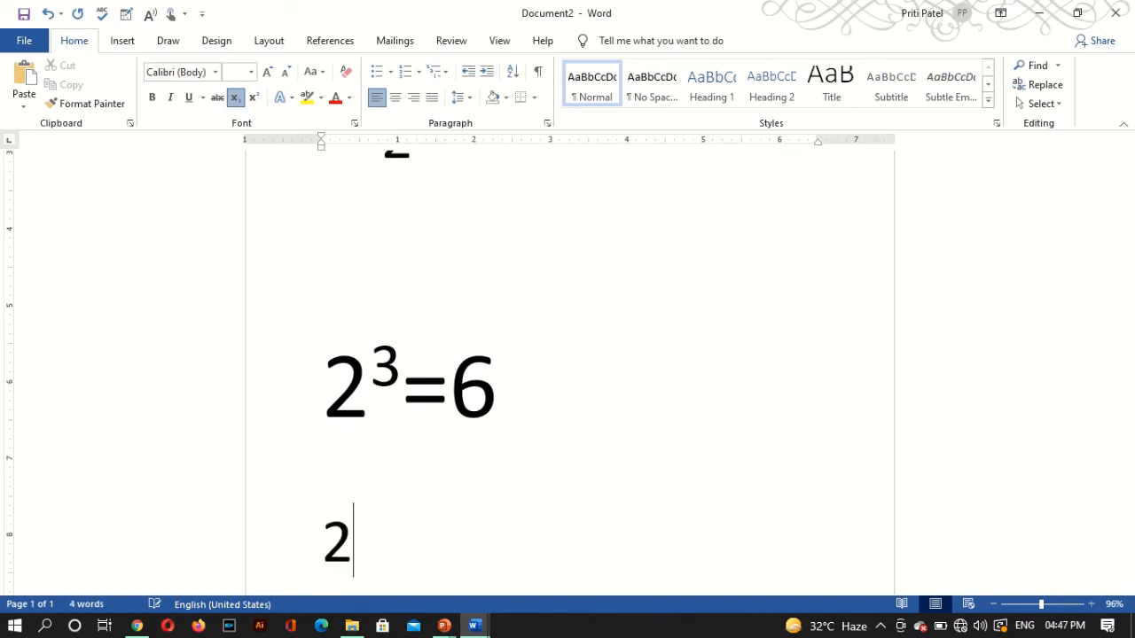
pyautogui.click(254, 99)
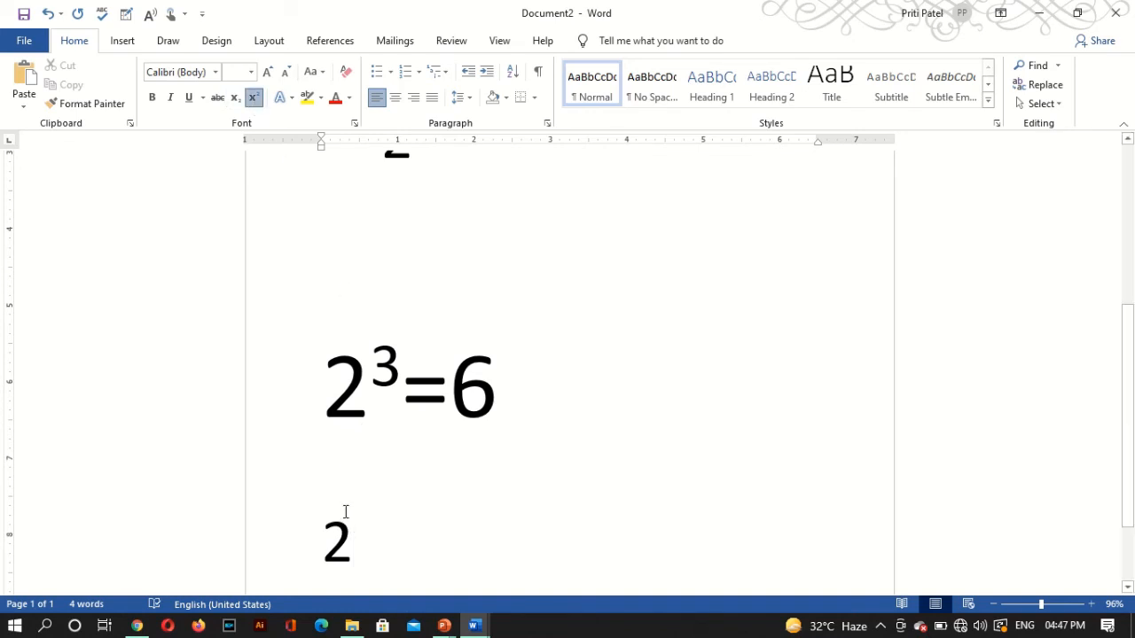
pyautogui.write('3')
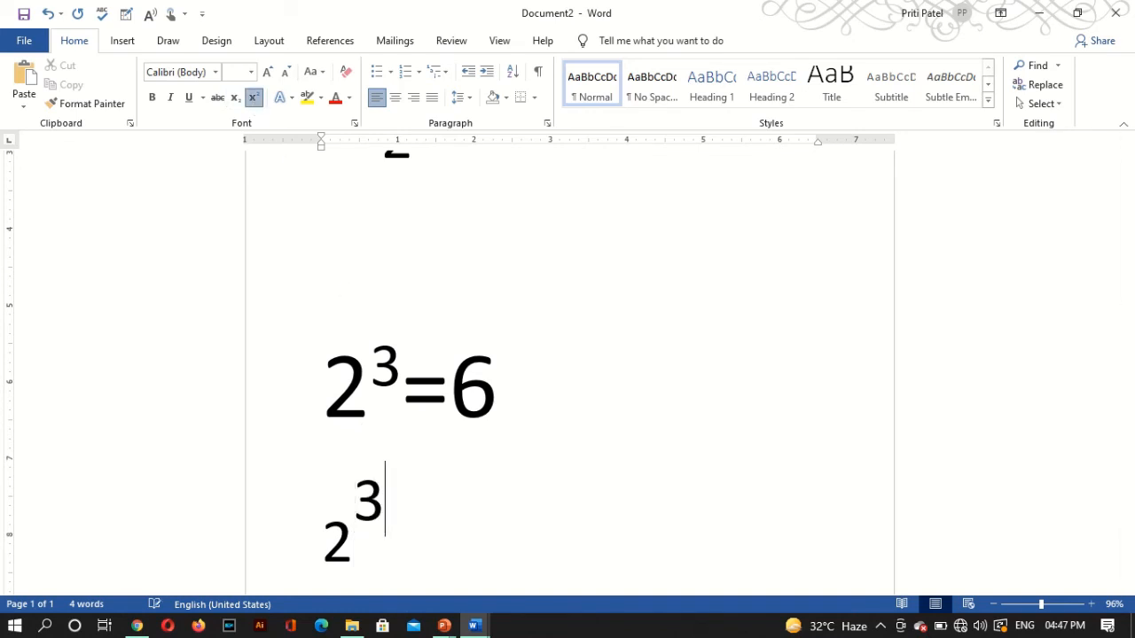
pyautogui.click(254, 99)
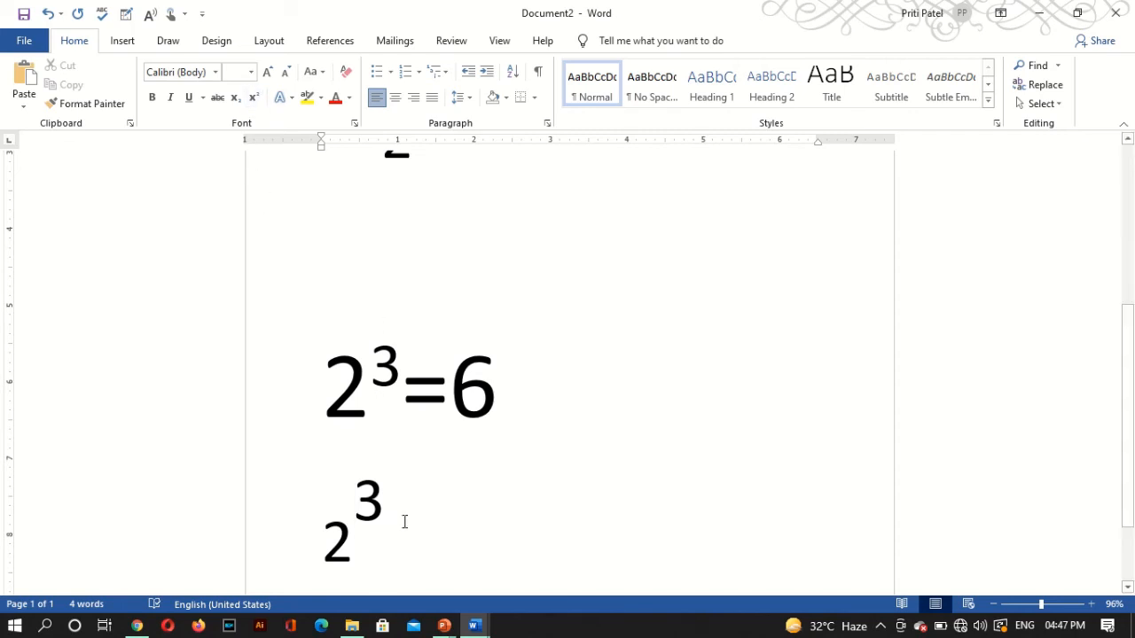
pyautogui.write('=6')
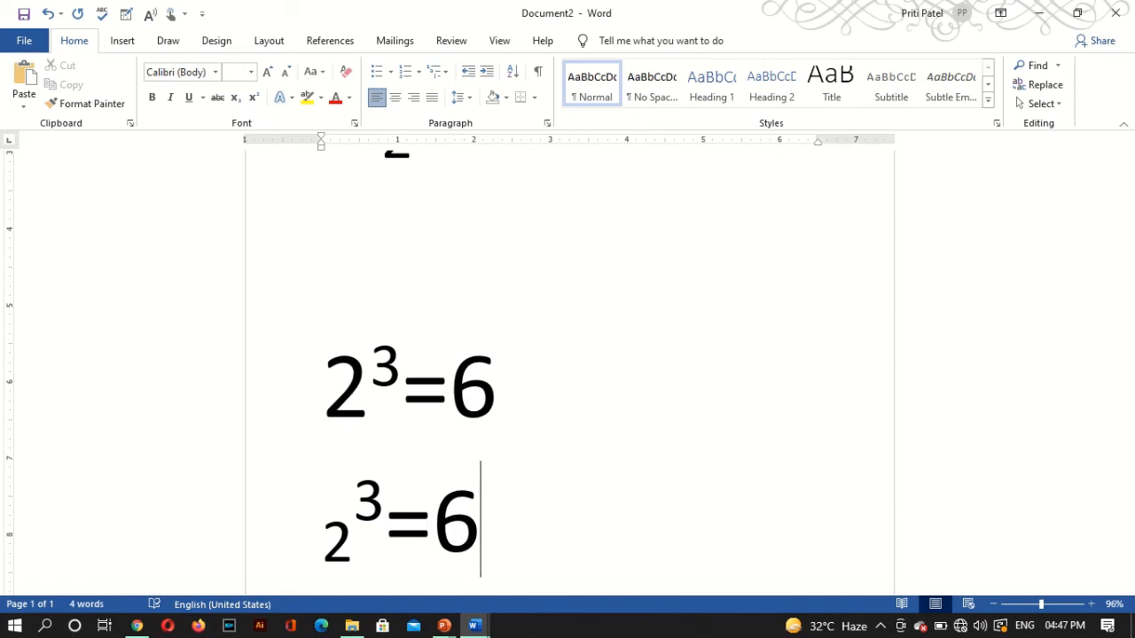
# Delete =6 from the last line and re-enter it as normal text with Superscript turned off.
pyautogui.press('BackSpace')
pyautogui.press('BackSpace')
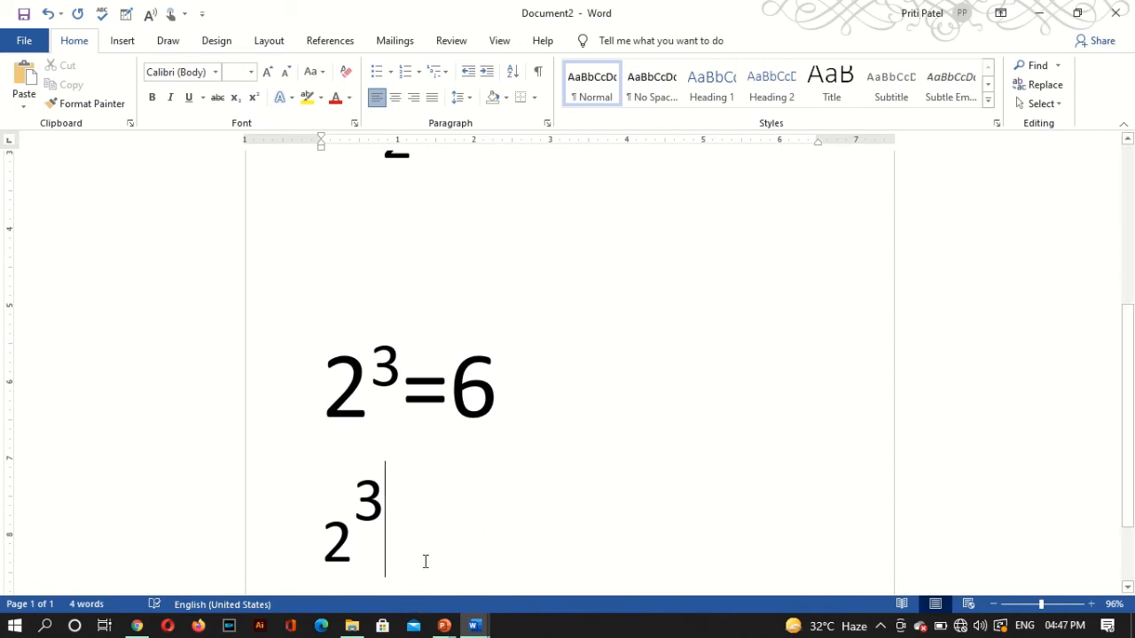
pyautogui.click(255, 99)
pyautogui.click(255, 98)
pyautogui.write('=')
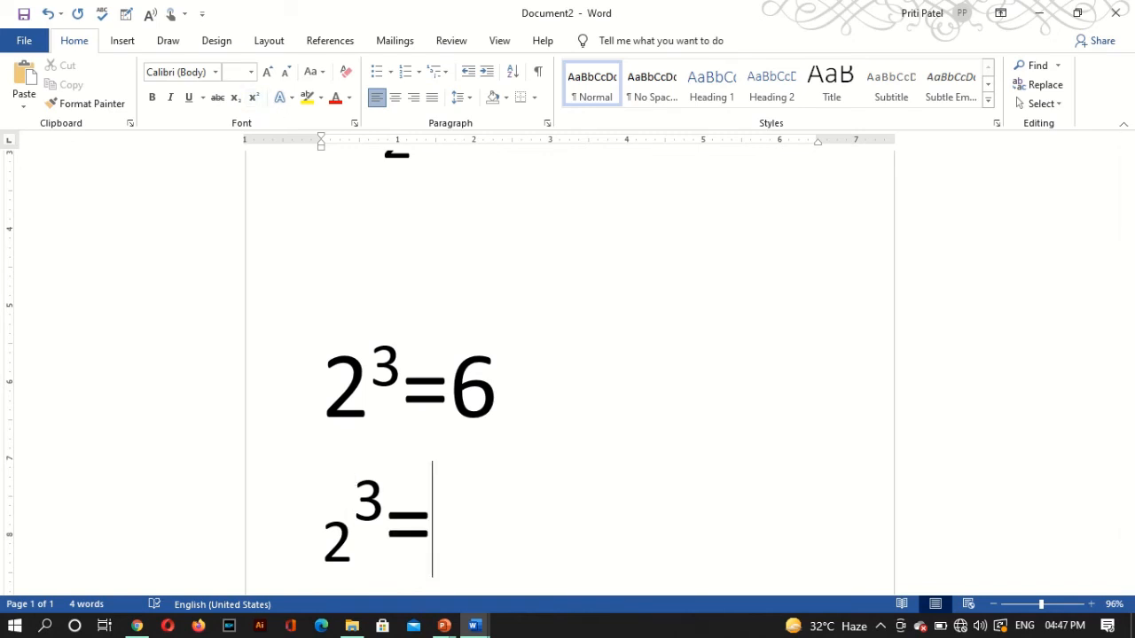
pyautogui.write('6')
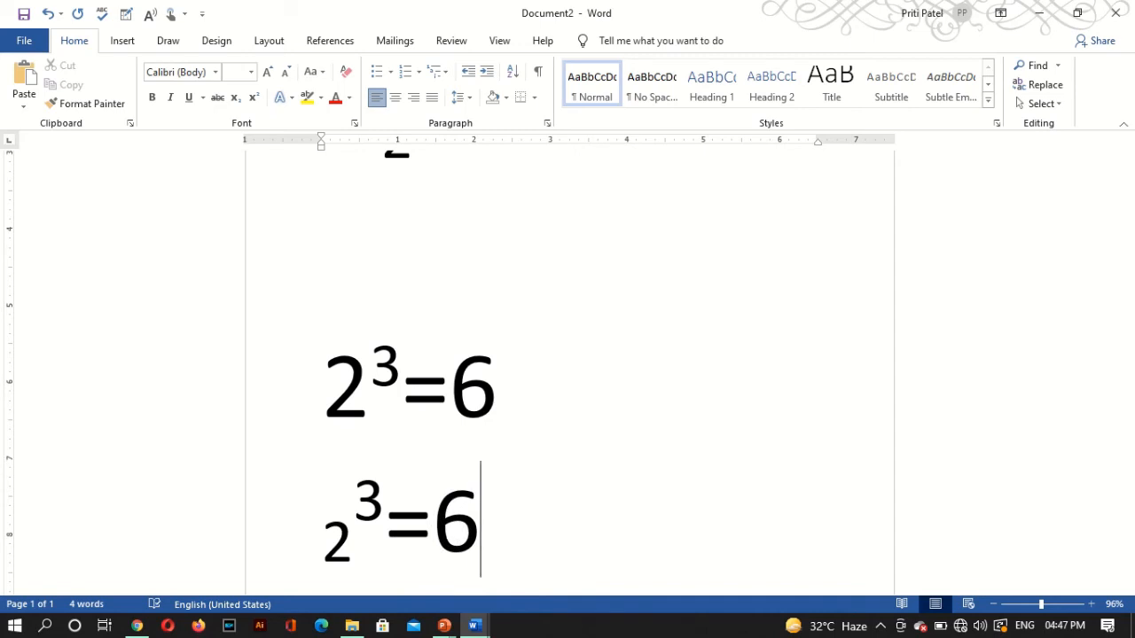